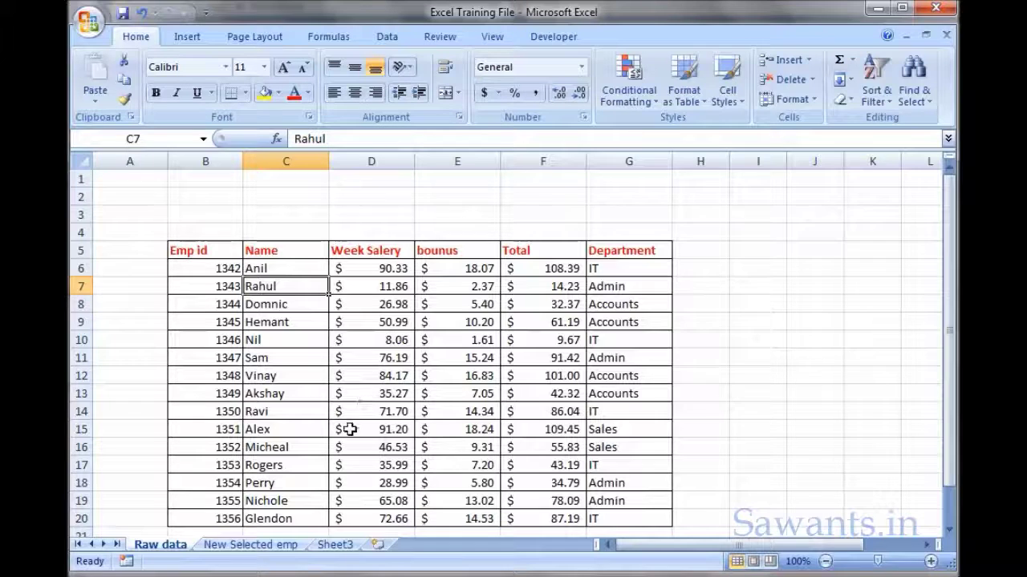
# Examine the employee IDs and the empty Name, Total and Department columns on the New Selected emp sheet against the Raw data table
pyautogui.click(250, 545)
pyautogui.click(481, 392)
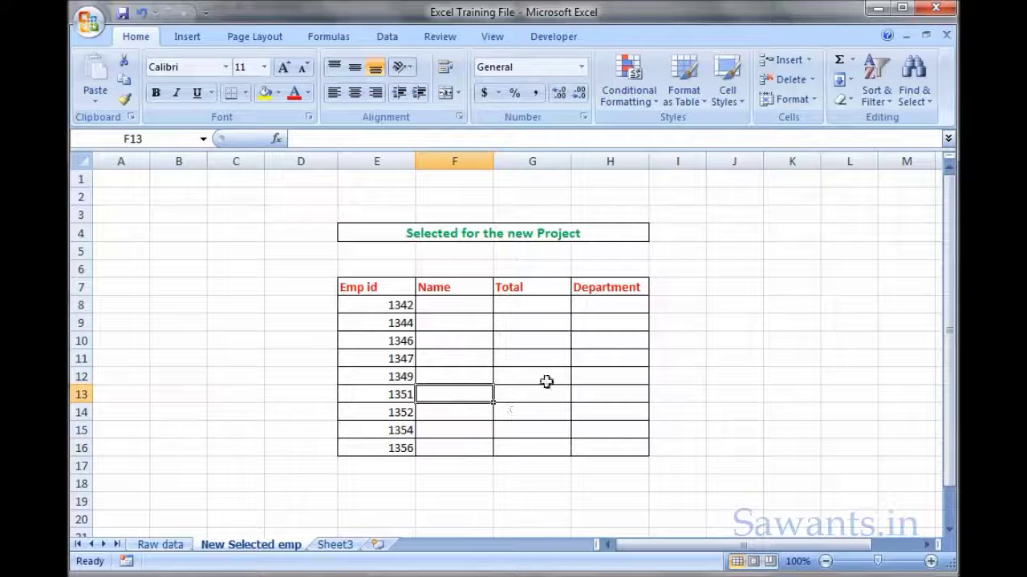
pyautogui.moveTo(404, 303); pyautogui.dragTo(399, 448)
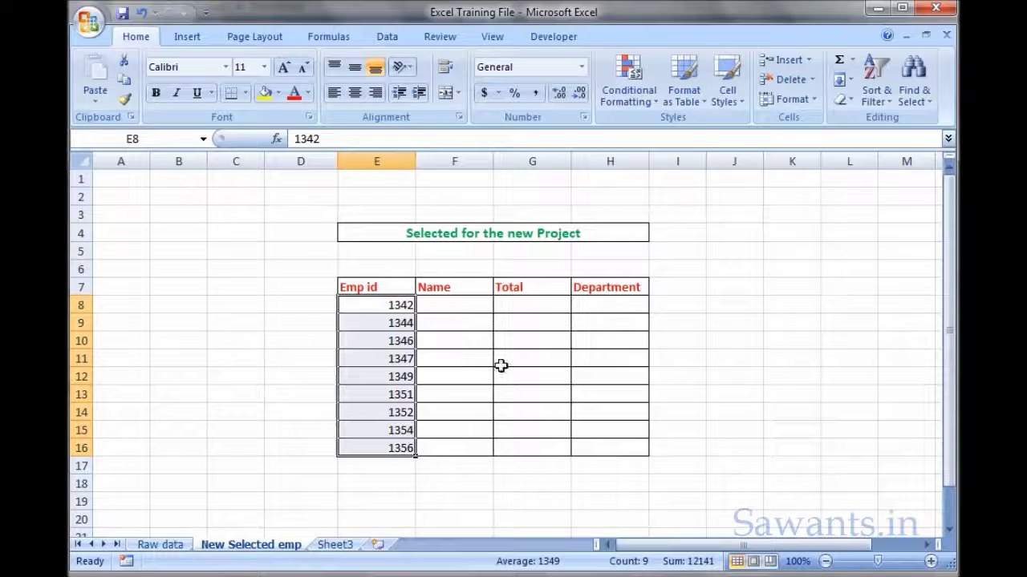
pyautogui.press('Right')
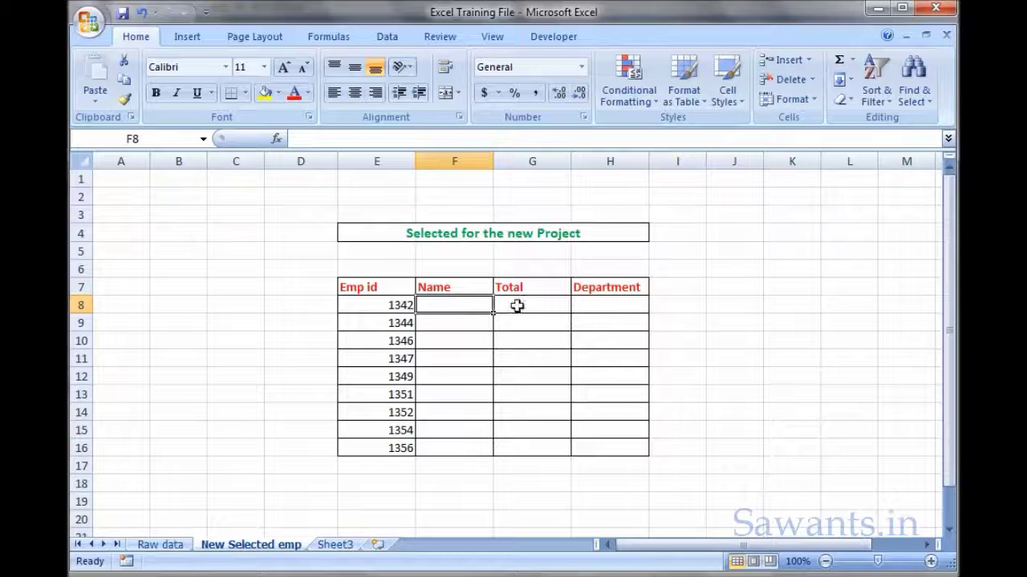
pyautogui.click(593, 305)
pyautogui.click(471, 307)
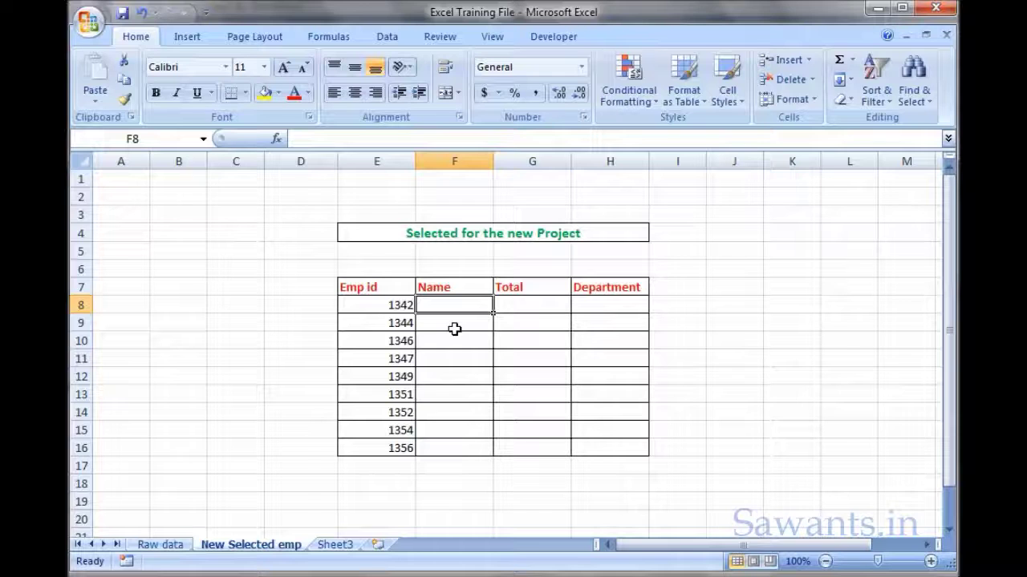
pyautogui.click(182, 545)
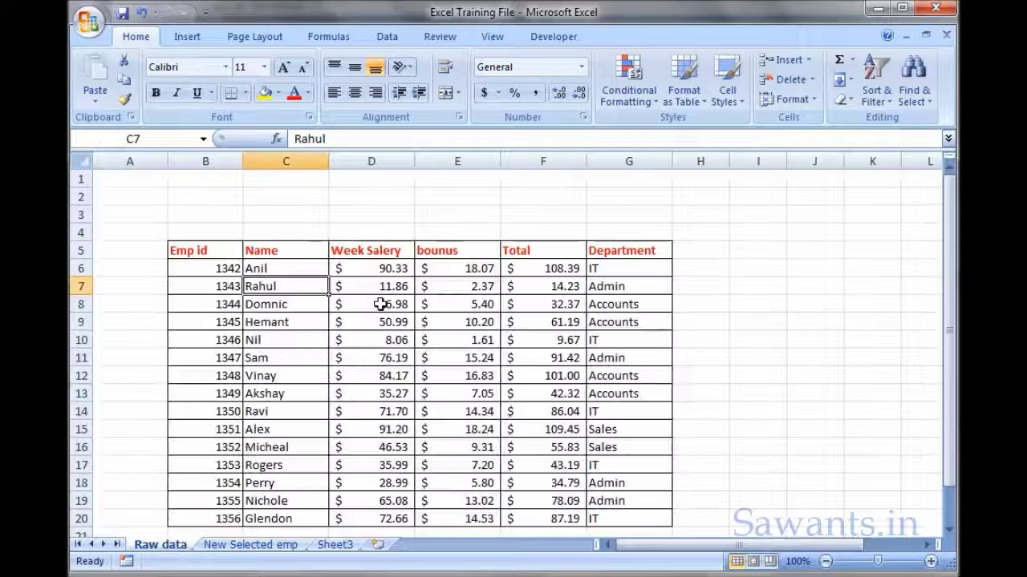
pyautogui.click(250, 545)
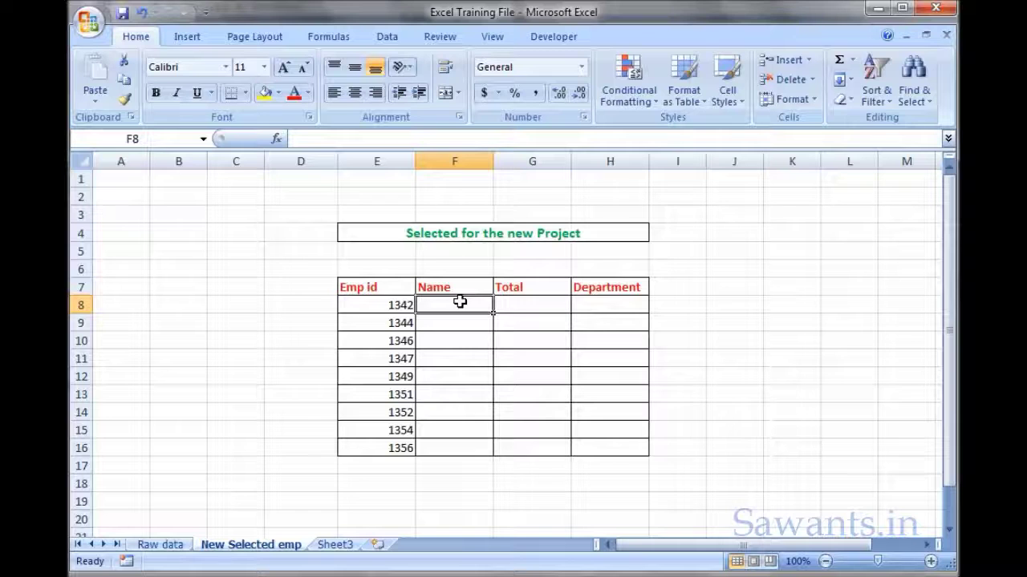
pyautogui.moveTo(460, 303); pyautogui.dragTo(463, 446)
pyautogui.moveTo(531, 305); pyautogui.dragTo(539, 395)
pyautogui.moveTo(594, 311); pyautogui.dragTo(593, 407)
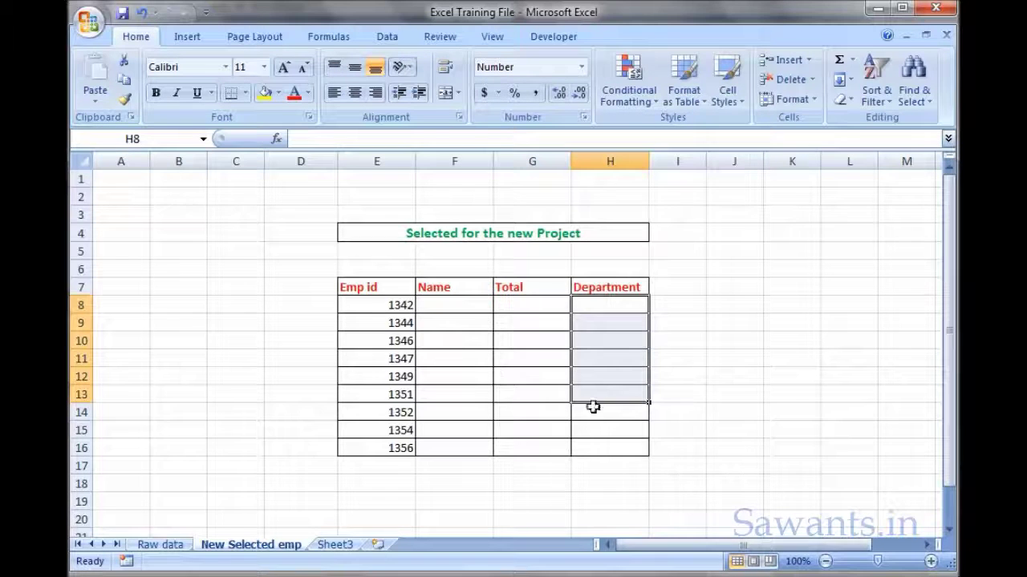
# Insert a VLOOKUP function into cell F8, the first Name cell on the New Selected emp sheet
pyautogui.click(468, 304)
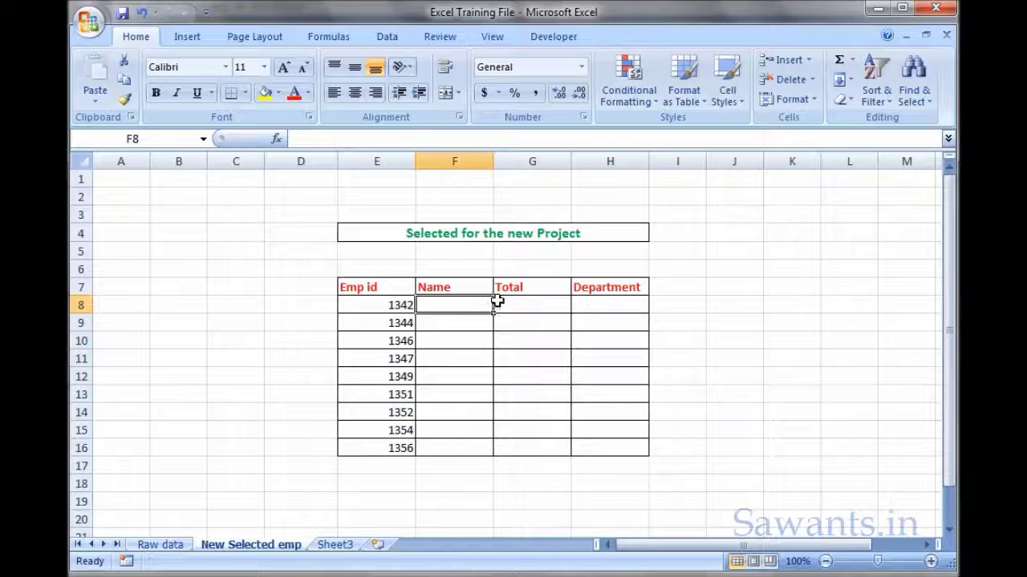
pyautogui.click(277, 140)
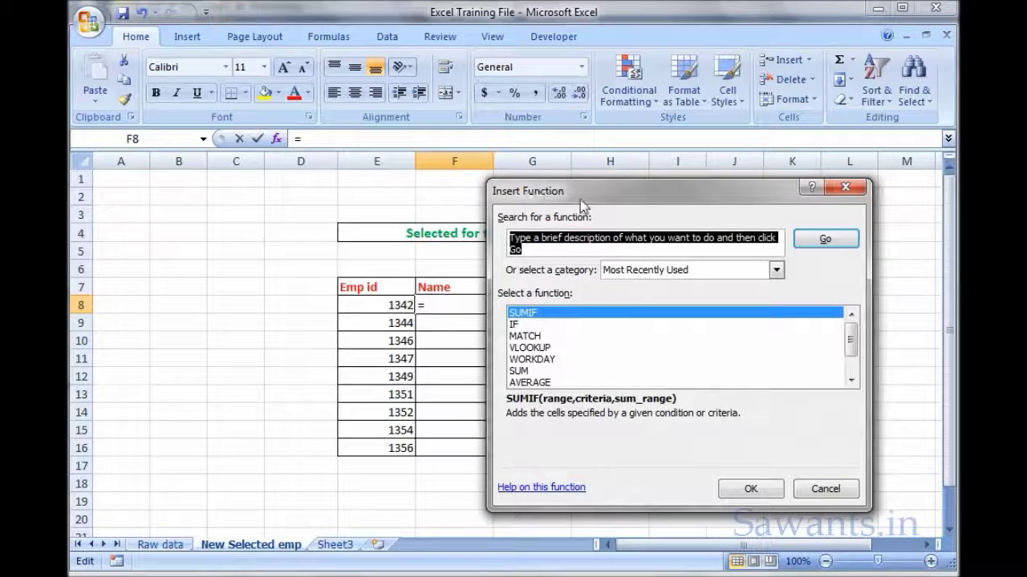
pyautogui.moveTo(580, 201); pyautogui.dragTo(460, 169)
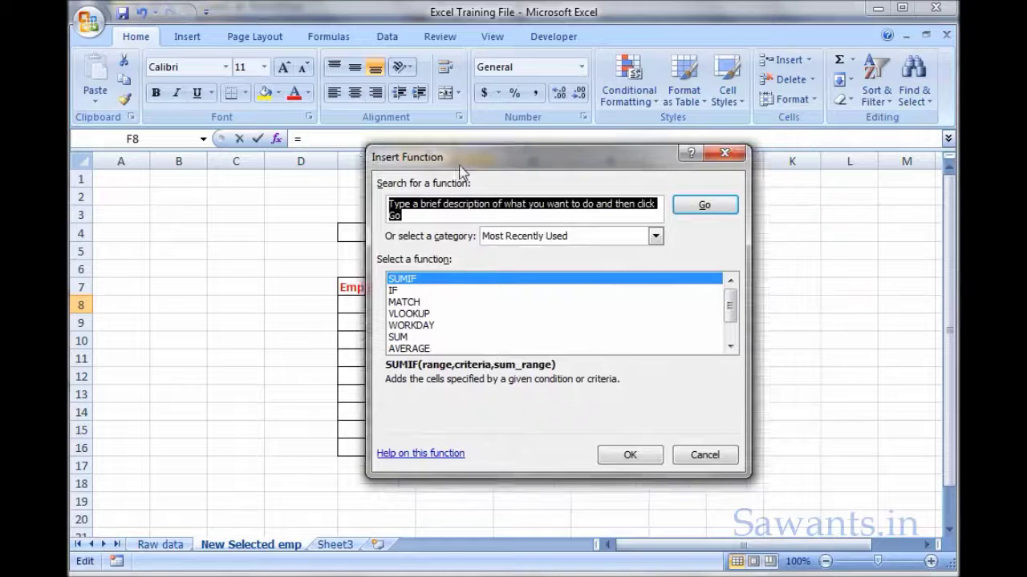
pyautogui.click(447, 312)
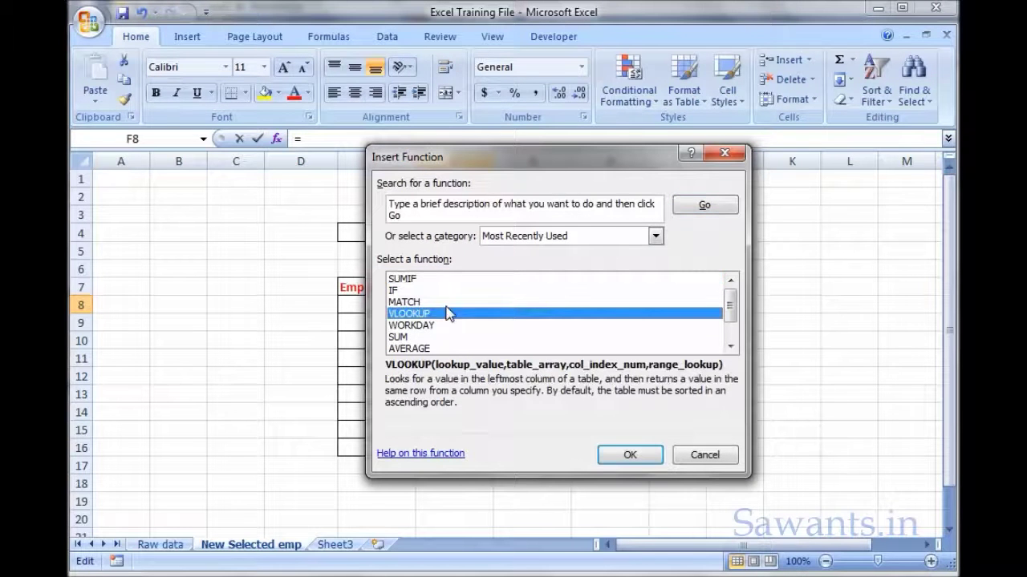
pyautogui.click(632, 456)
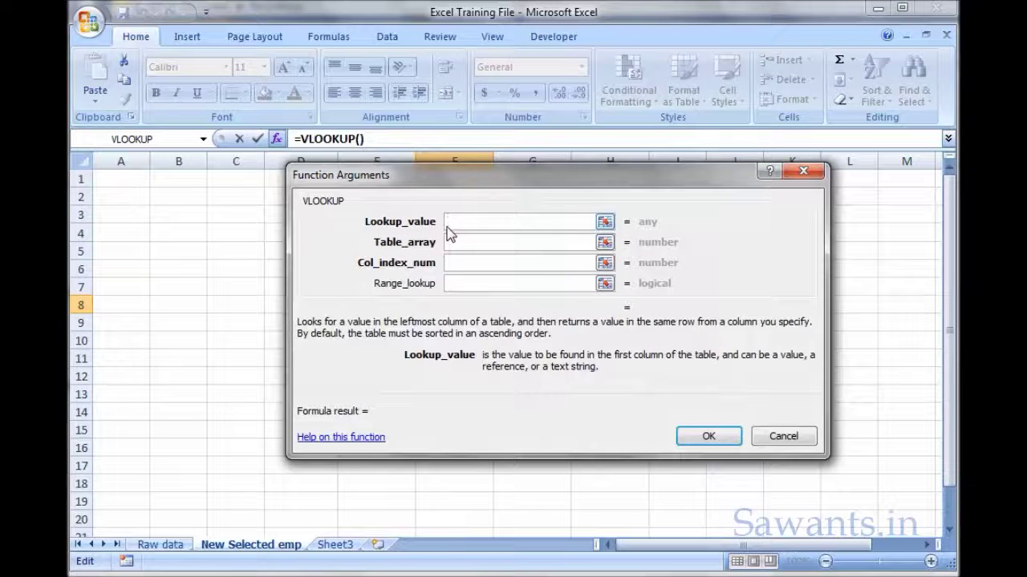
# Set the VLOOKUP lookup value to E8 and the table array to B5:G20 on the Raw data sheet
pyautogui.moveTo(511, 192); pyautogui.dragTo(719, 175)
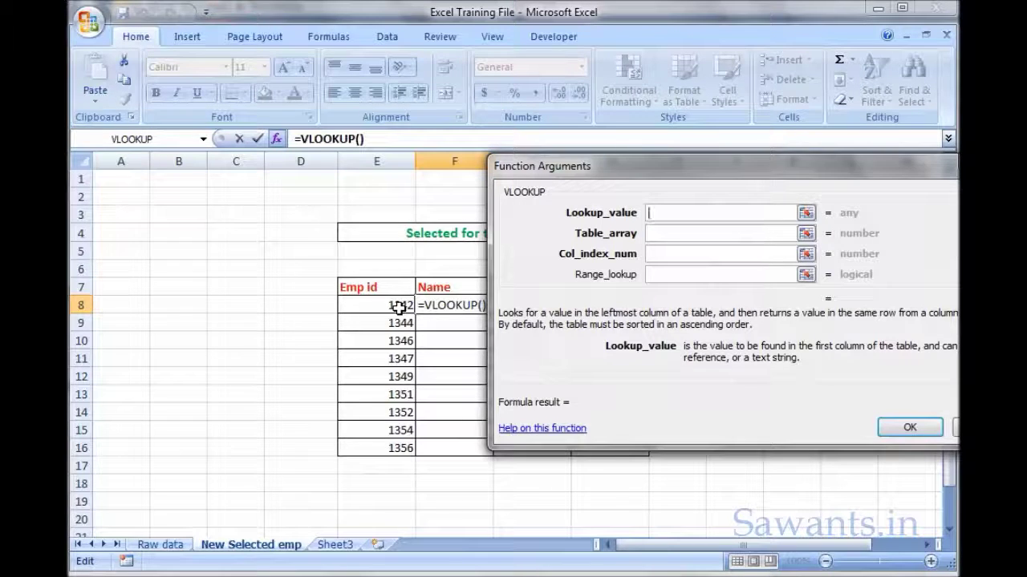
pyautogui.click(398, 306)
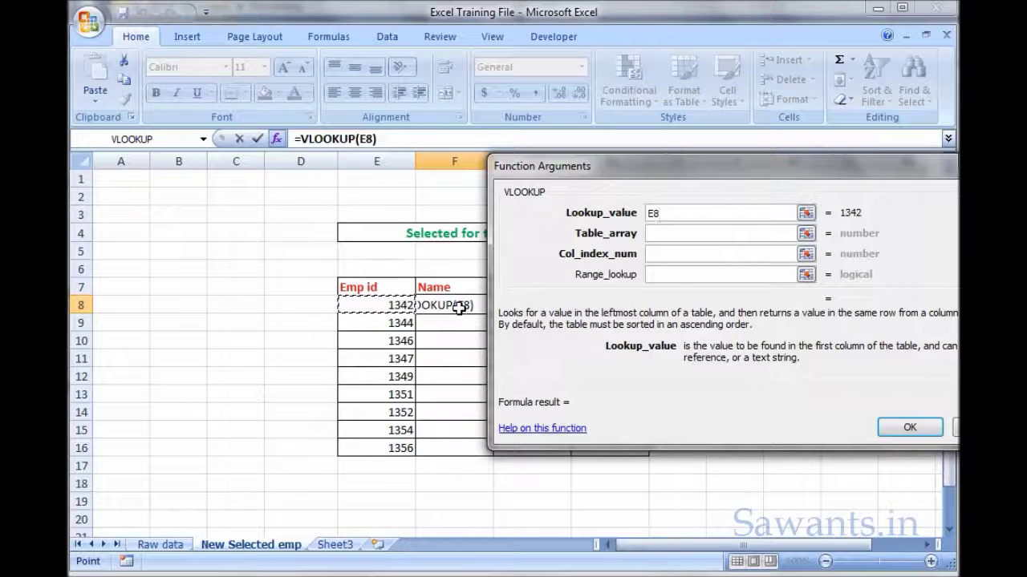
pyautogui.click(660, 233)
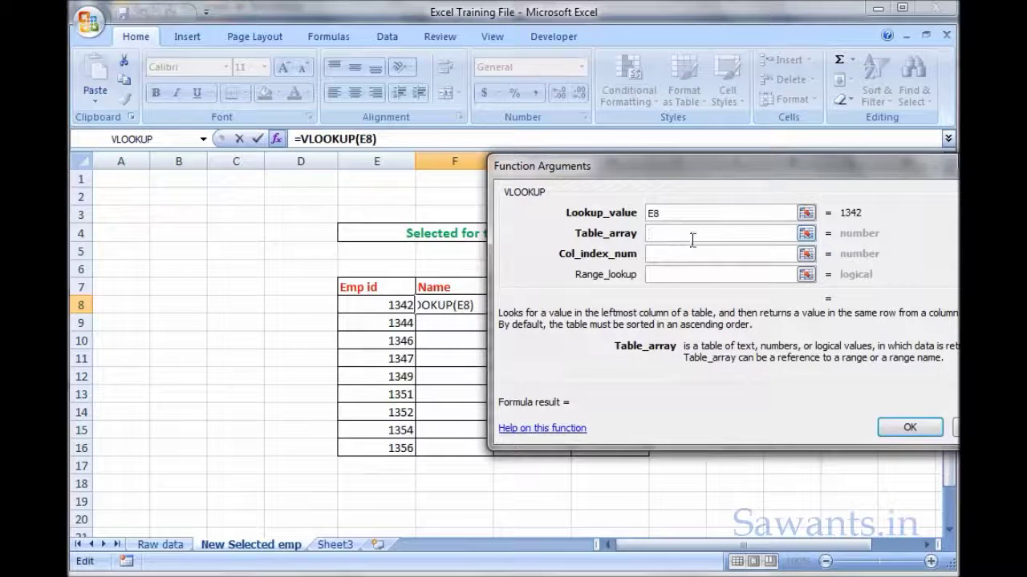
pyautogui.click(161, 545)
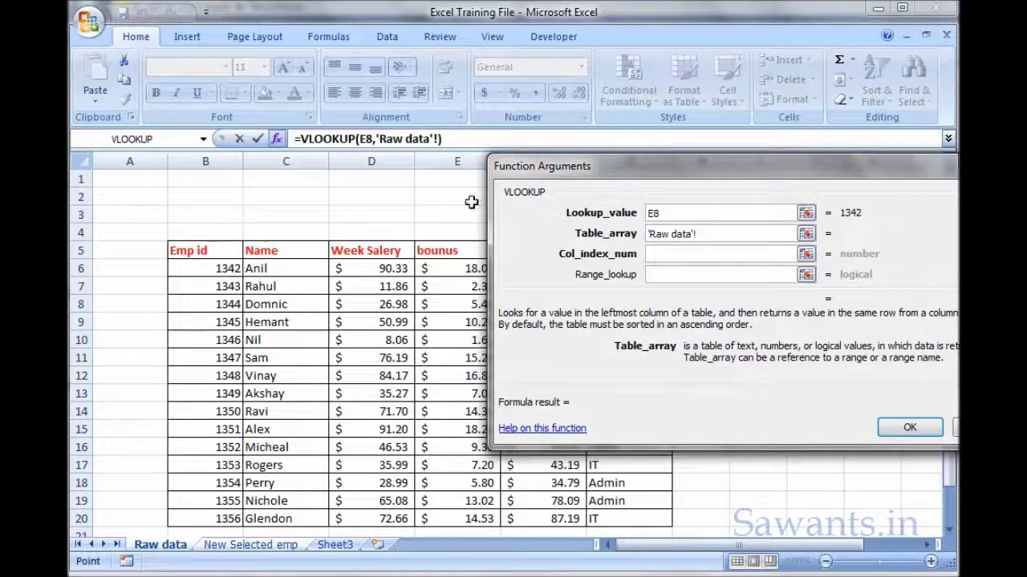
pyautogui.moveTo(565, 168); pyautogui.dragTo(775, 84)
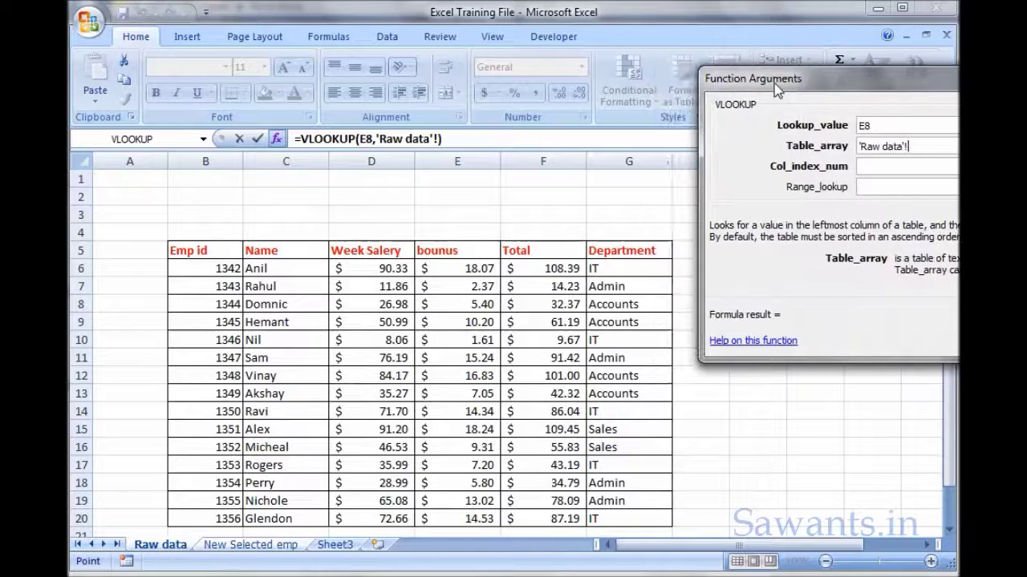
pyautogui.moveTo(200, 251); pyautogui.dragTo(649, 522)
# Set the VLOOKUP column index number to 2 to return the Name column
pyautogui.click(861, 167)
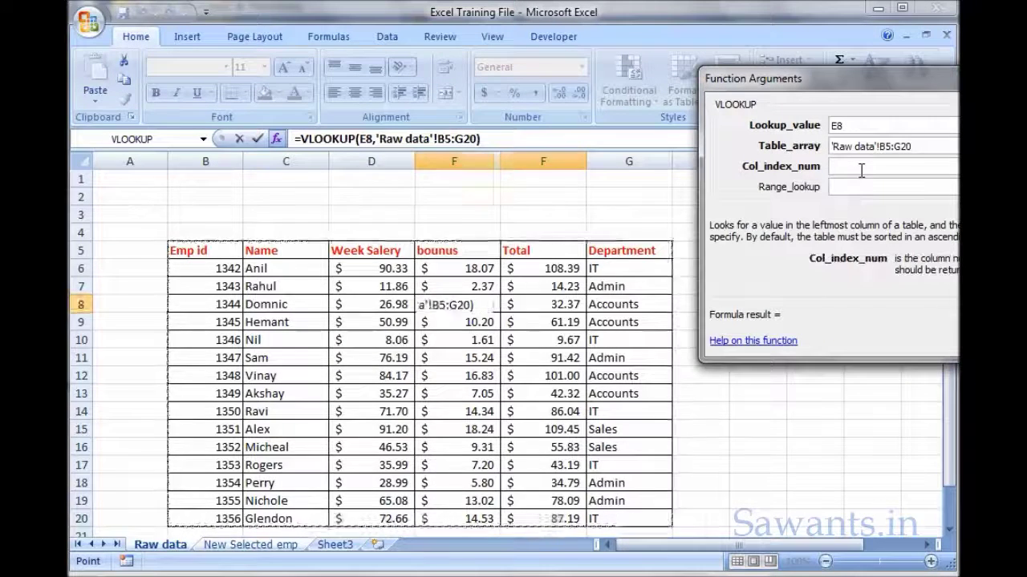
pyautogui.moveTo(810, 88); pyautogui.dragTo(530, 114)
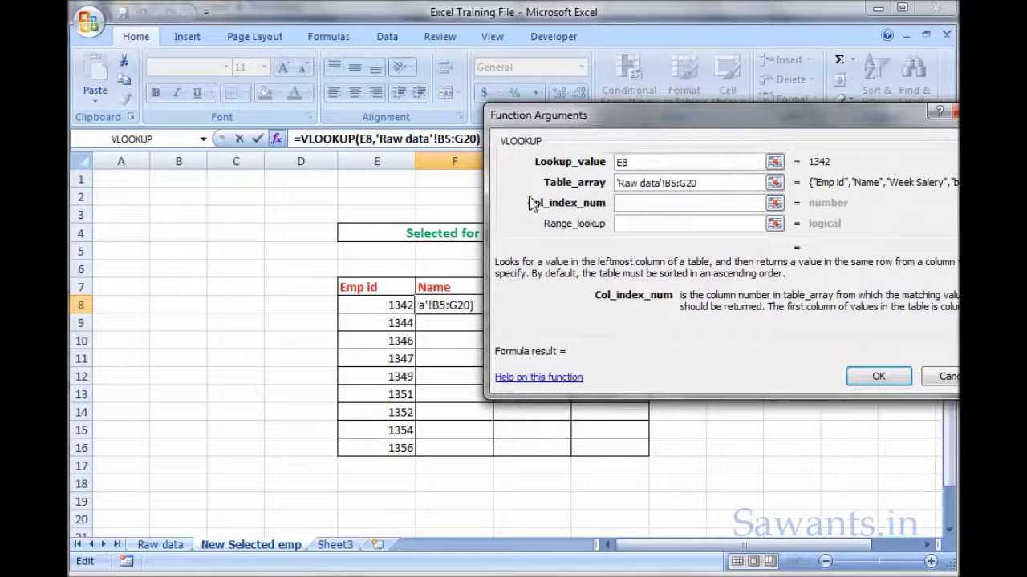
pyautogui.click(619, 203)
pyautogui.moveTo(657, 122); pyautogui.dragTo(755, 119)
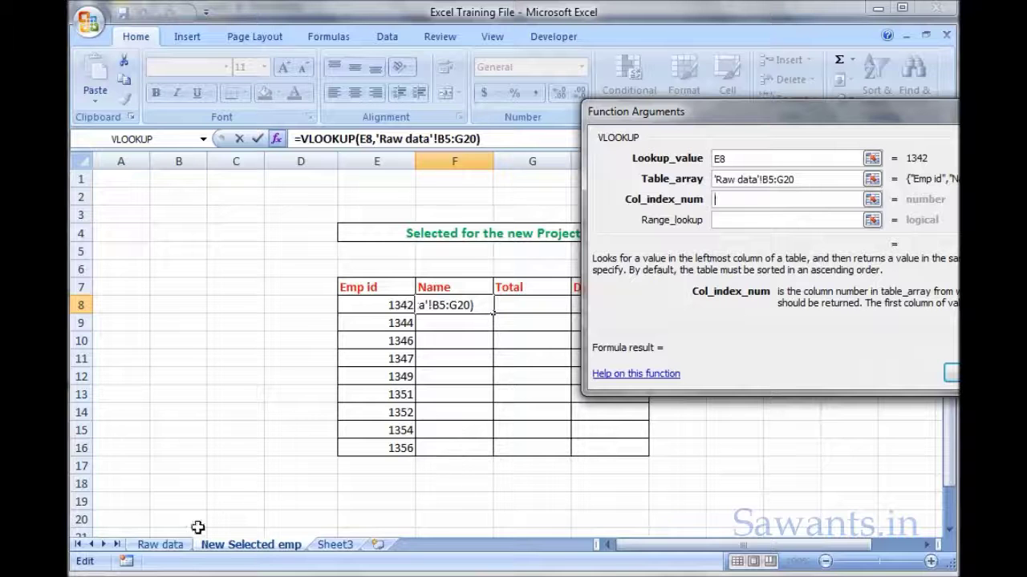
pyautogui.click(161, 545)
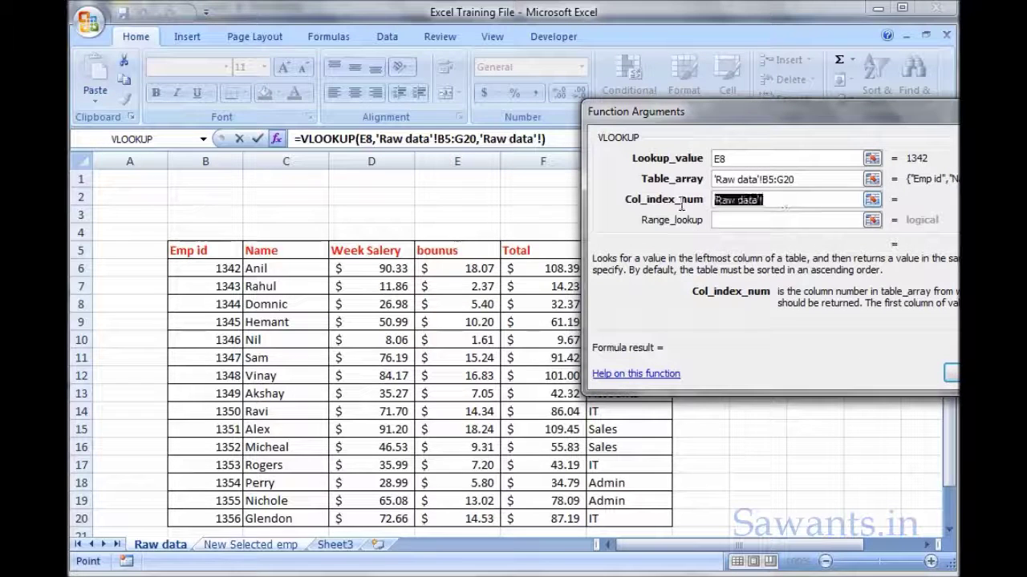
pyautogui.moveTo(663, 217); pyautogui.dragTo(672, 216)
pyautogui.moveTo(779, 199); pyautogui.dragTo(709, 207)
pyautogui.write('2')
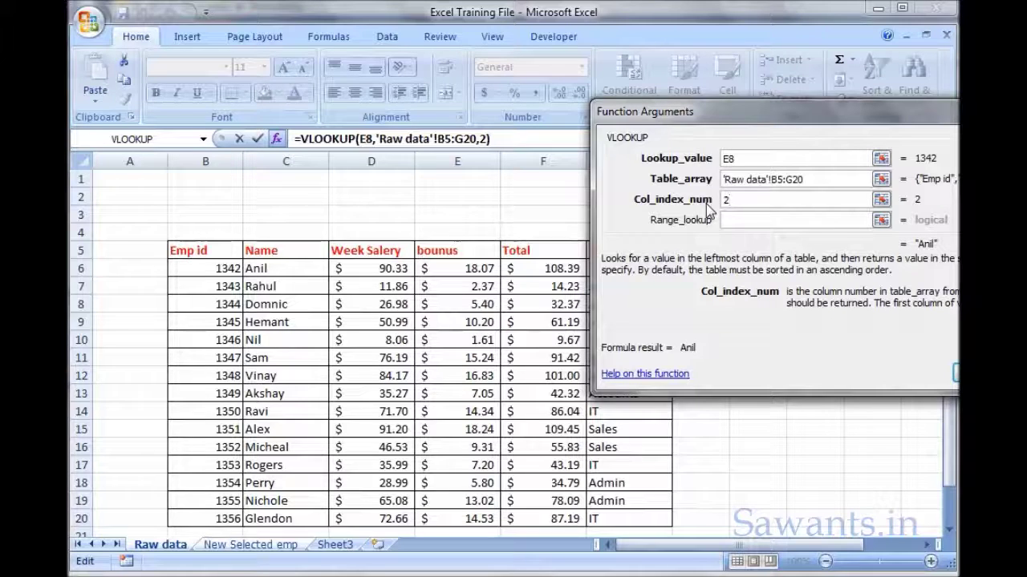
# Set Range_lookup to 0 for an exact match and accept the VLOOKUP arguments
pyautogui.click(754, 220)
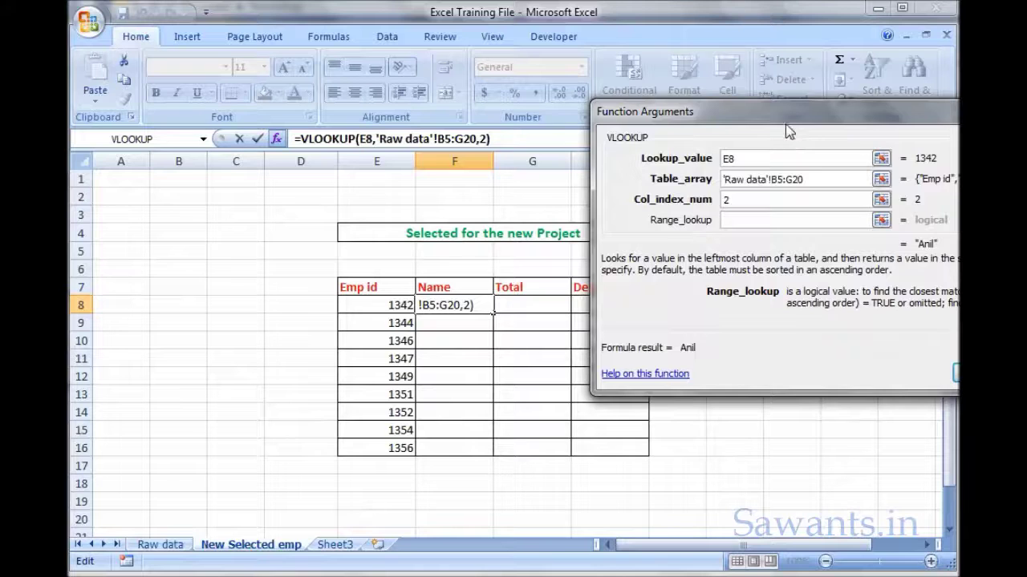
pyautogui.moveTo(789, 132); pyautogui.dragTo(570, 144)
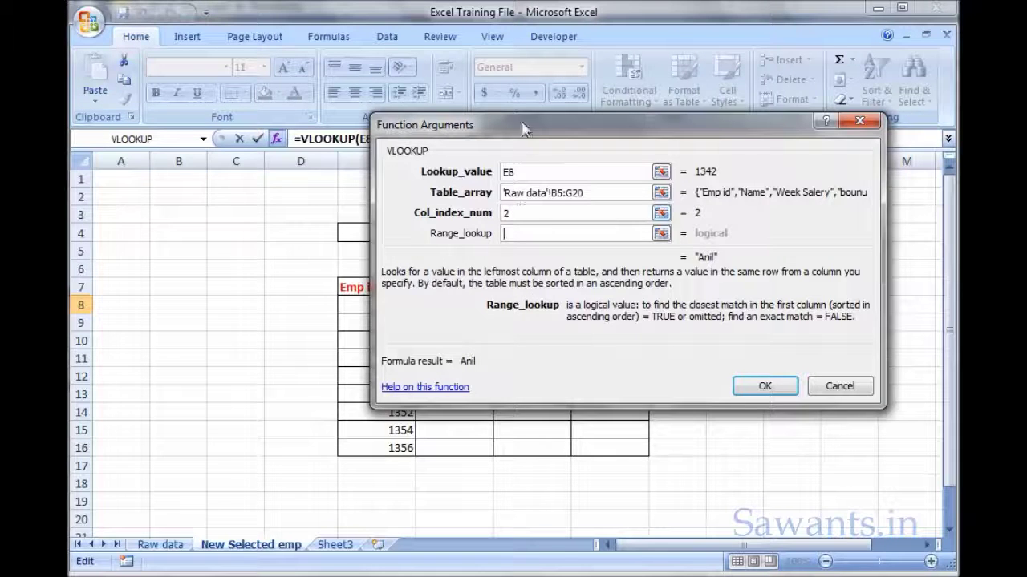
pyautogui.moveTo(524, 129); pyautogui.dragTo(625, 166)
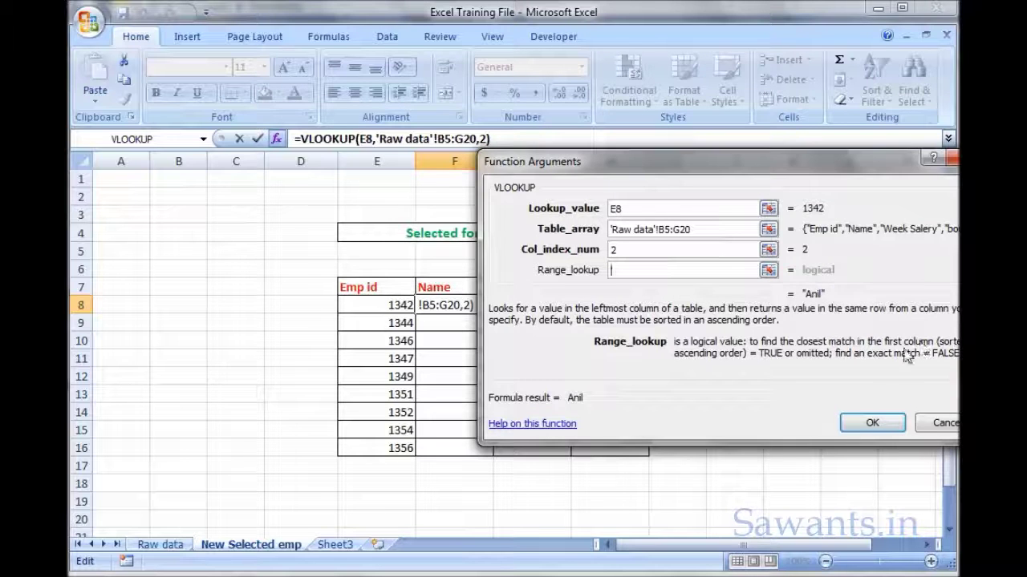
pyautogui.moveTo(594, 167); pyautogui.dragTo(455, 156)
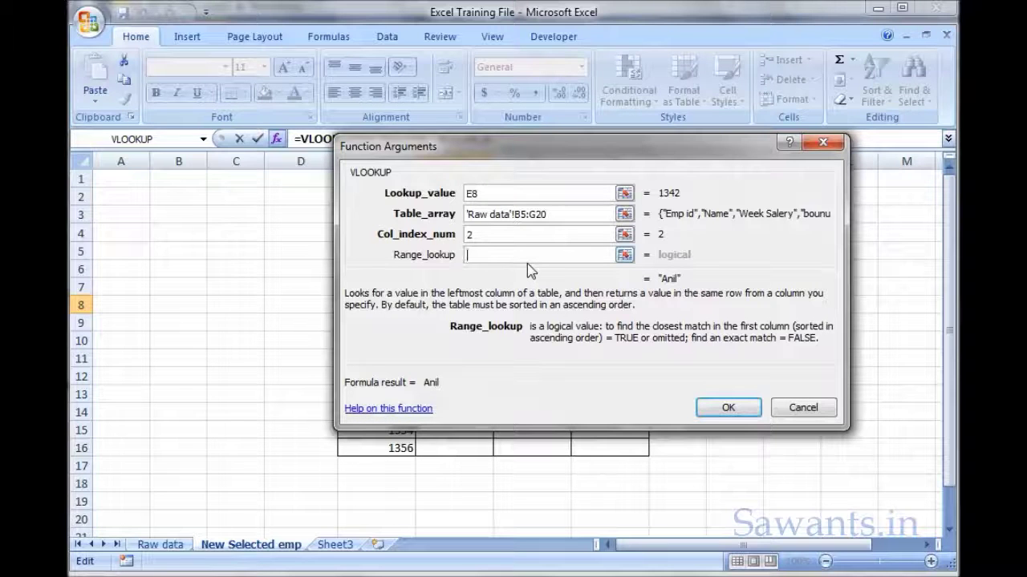
pyautogui.write('False')
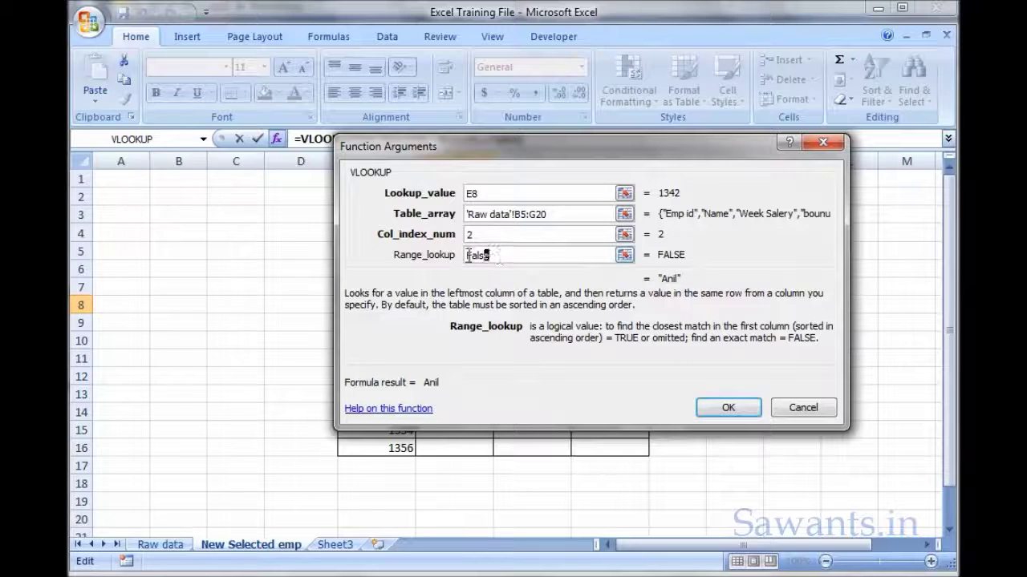
pyautogui.moveTo(468, 255); pyautogui.dragTo(466, 255)
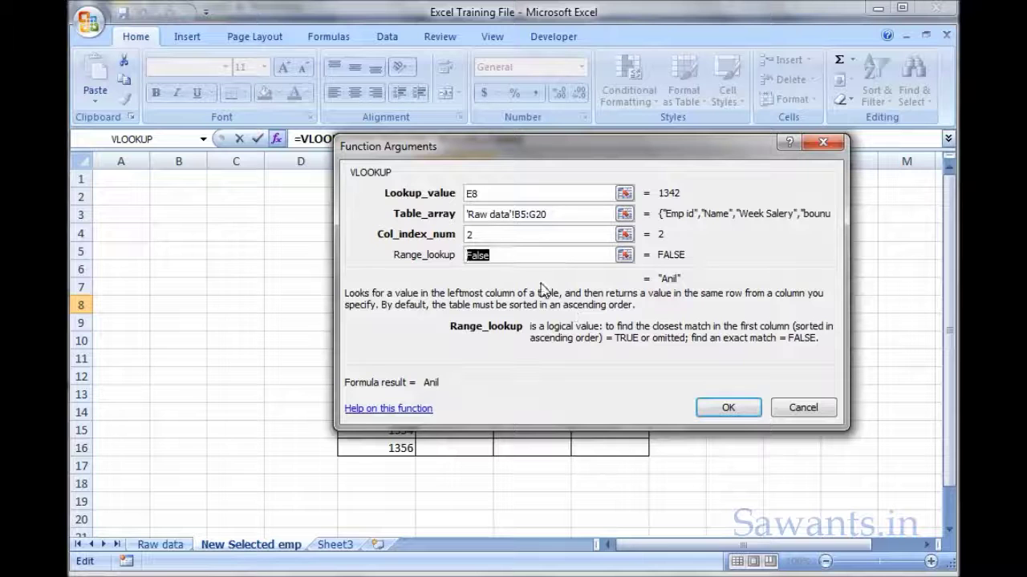
pyautogui.write('0')
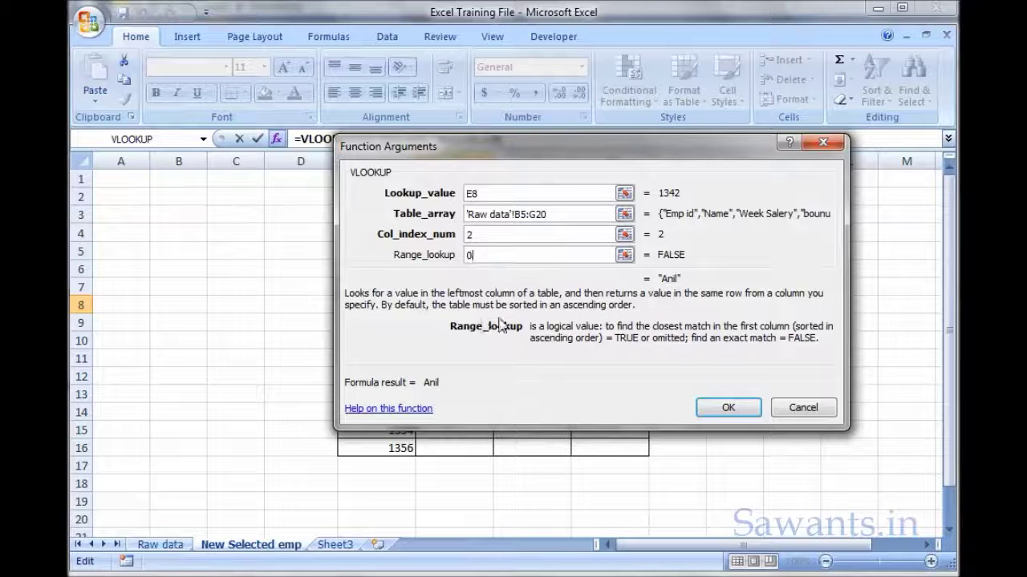
pyautogui.click(725, 409)
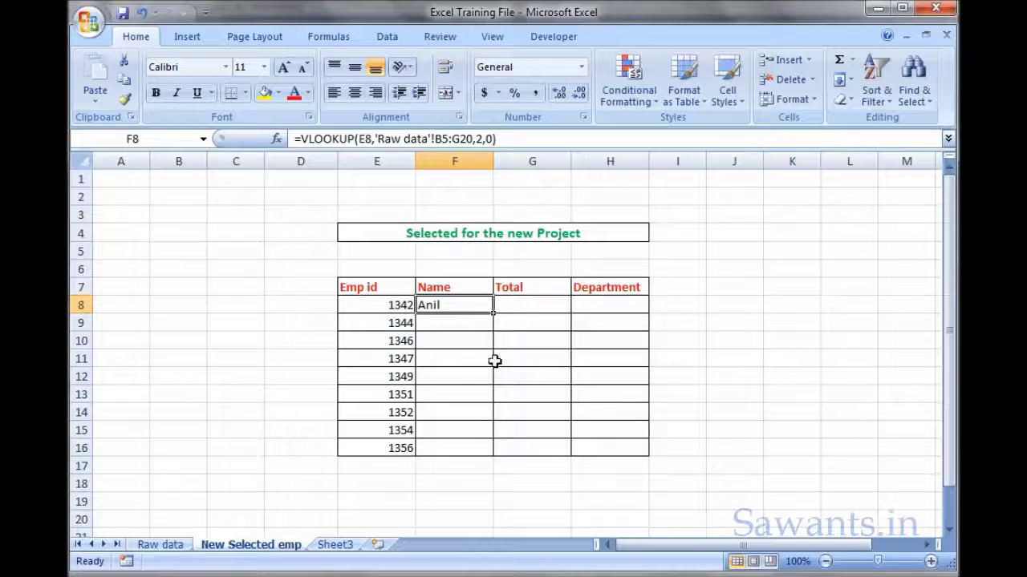
# Make the table range in F8's formula absolute as $B$5:$G$20
pyautogui.click(464, 140)
pyautogui.moveTo(465, 140); pyautogui.dragTo(435, 140)
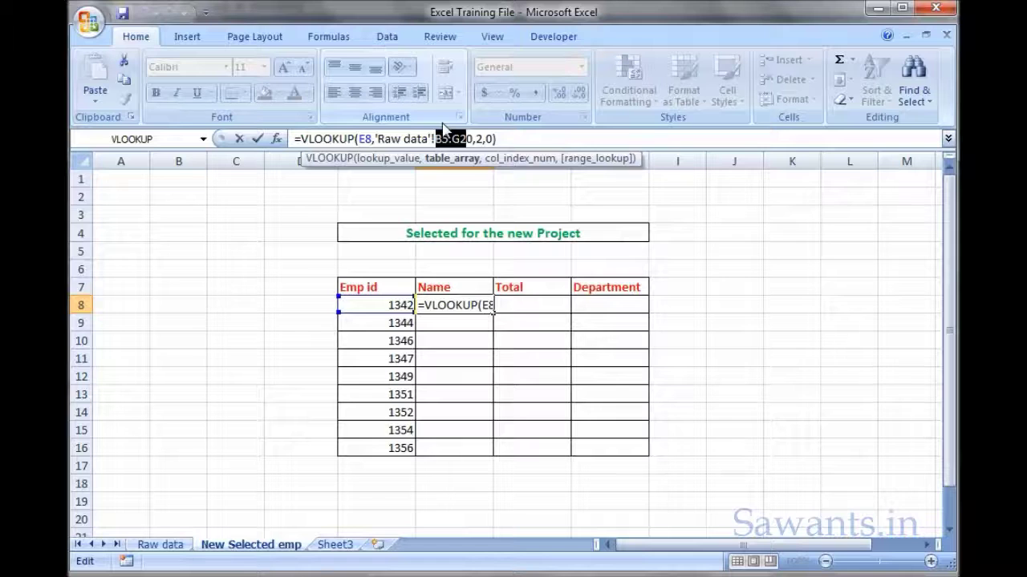
pyautogui.press('F4')
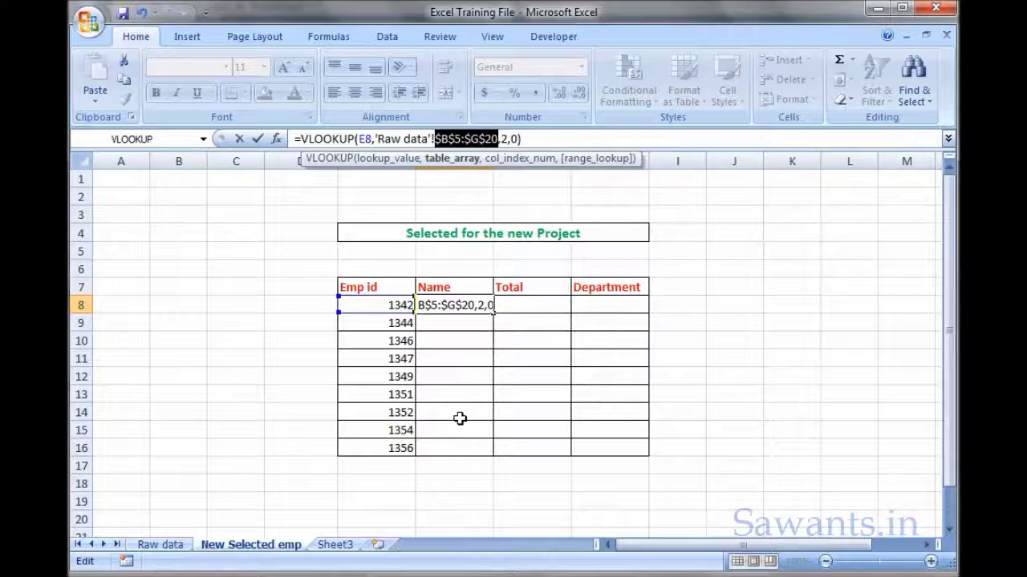
pyautogui.press('Return')
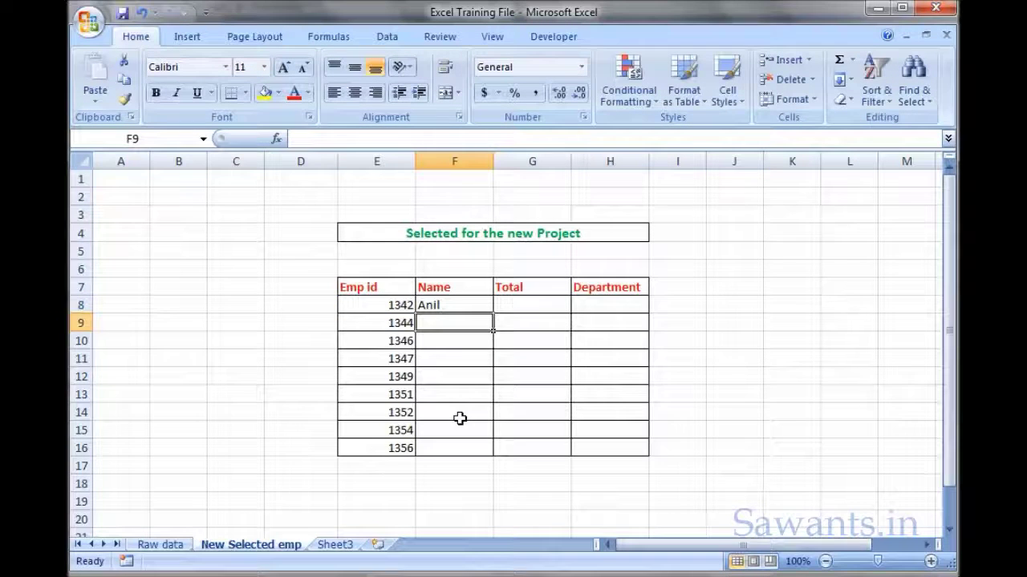
# Fill the VLOOKUP formula from F8 down the Name column to F16
pyautogui.click(465, 306)
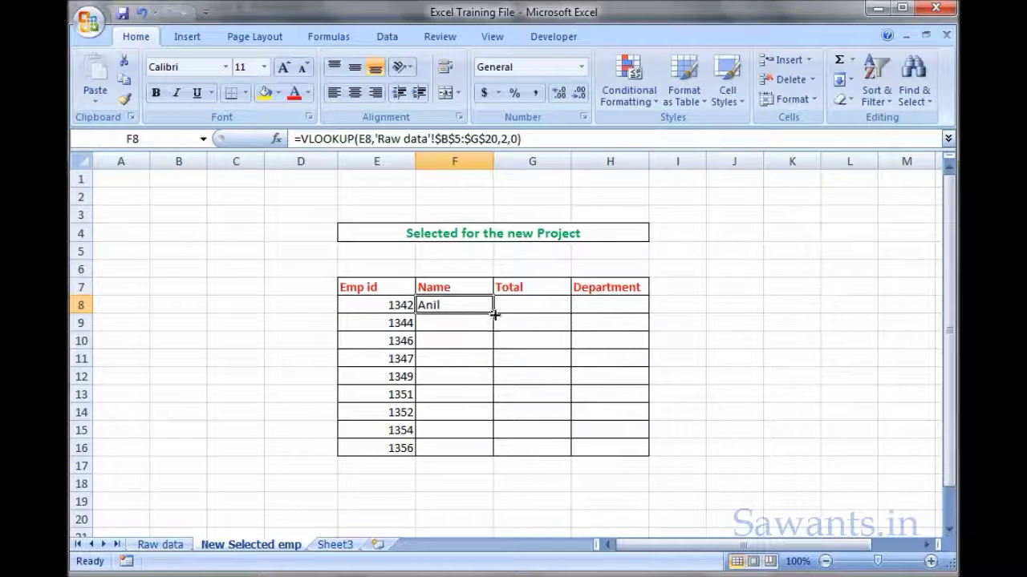
pyautogui.moveTo(494, 315); pyautogui.dragTo(495, 374)
pyautogui.moveTo(488, 437); pyautogui.dragTo(486, 449)
pyautogui.press('Down')
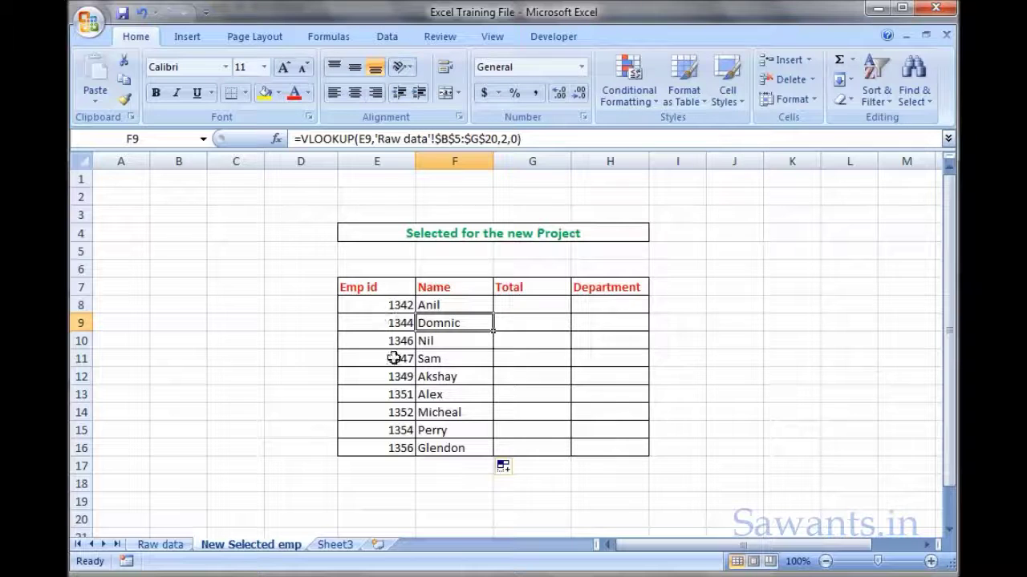
# Insert a VLOOKUP function in G8 under Total, with E8 as the lookup value
pyautogui.click(532, 307)
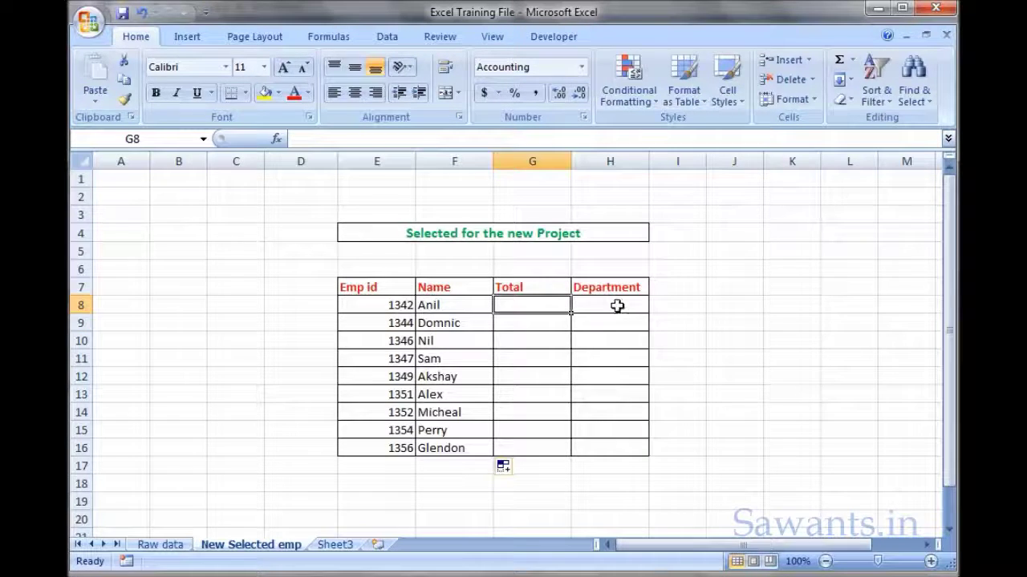
pyautogui.click(615, 306)
pyautogui.click(540, 306)
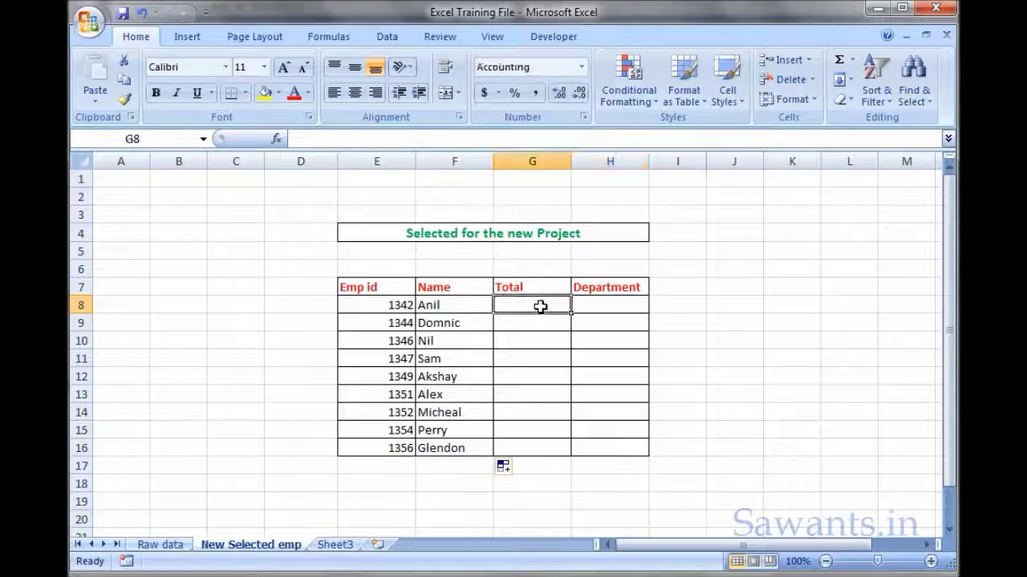
pyautogui.click(275, 139)
pyautogui.click(663, 426)
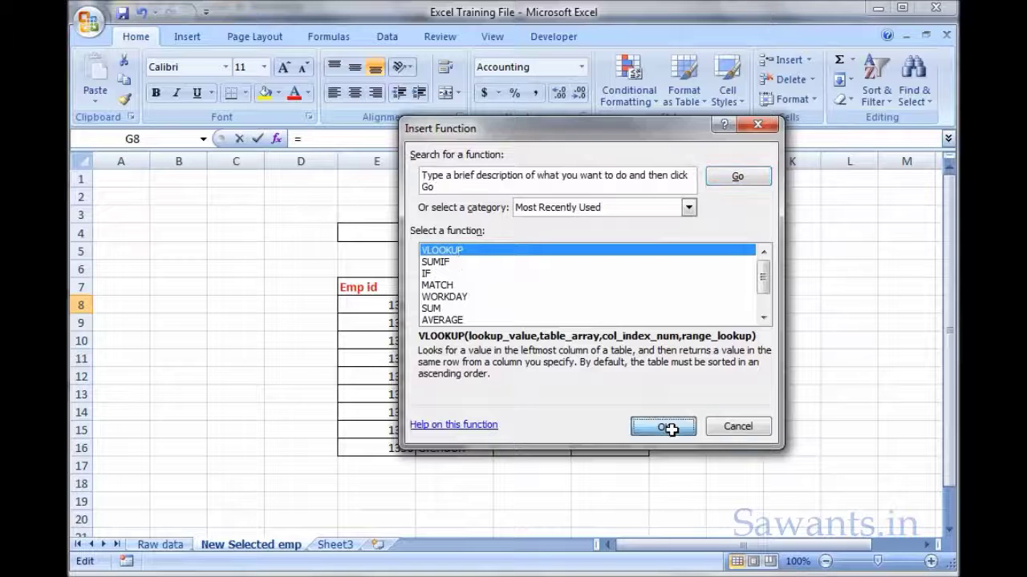
pyautogui.moveTo(458, 152); pyautogui.dragTo(644, 114)
pyautogui.click(377, 306)
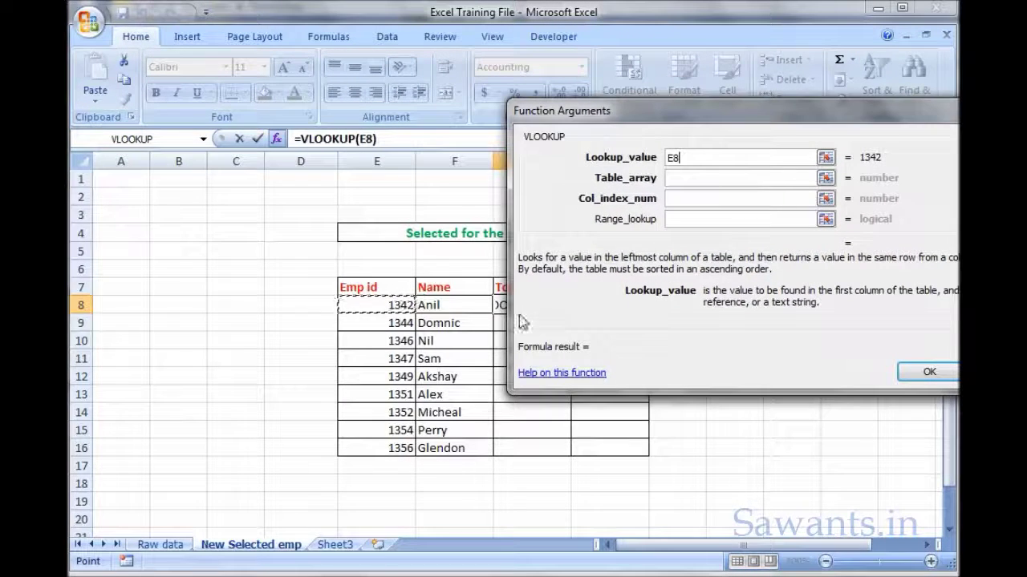
# Set the VLOOKUP table array to B5:G20 on the Raw data sheet
pyautogui.click(690, 178)
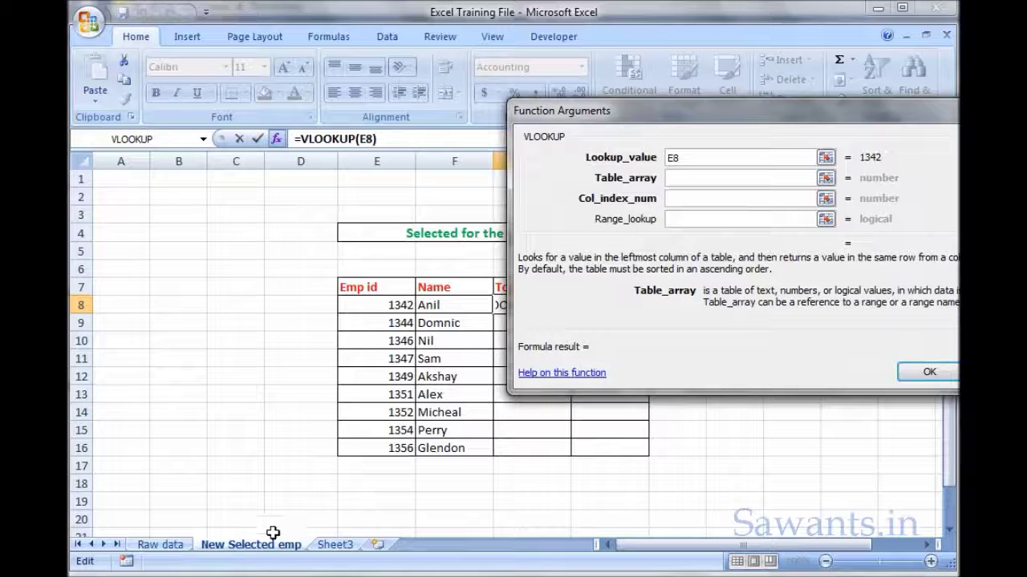
pyautogui.click(165, 545)
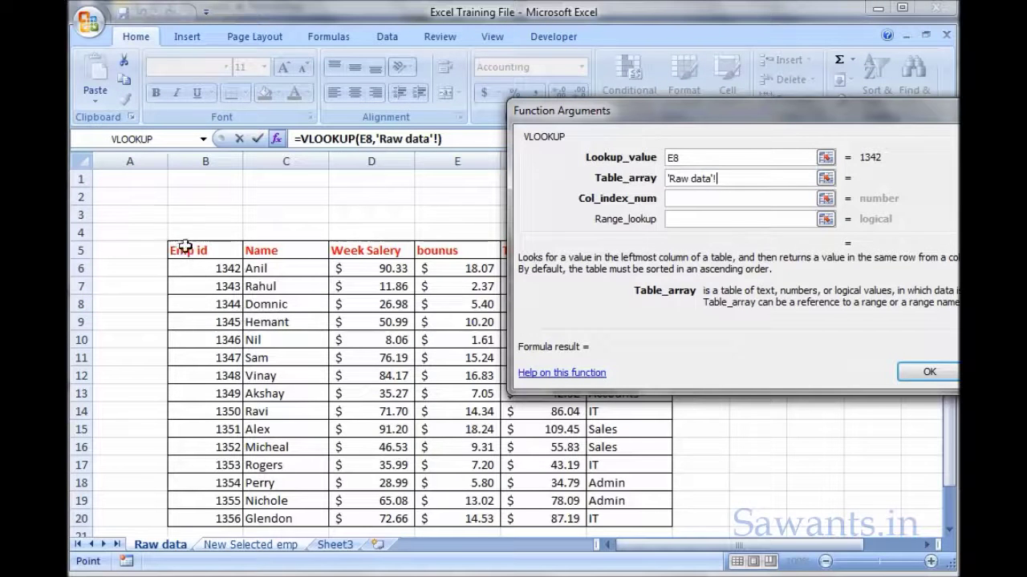
pyautogui.moveTo(185, 247); pyautogui.dragTo(630, 518)
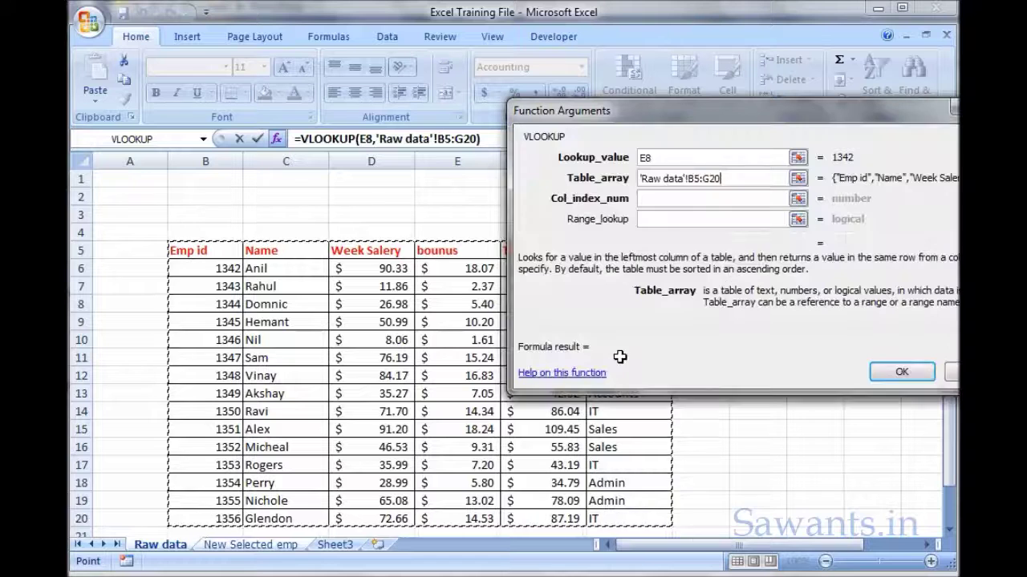
# Set the VLOOKUP column index number to 5 to return the Total column
pyautogui.click(690, 199)
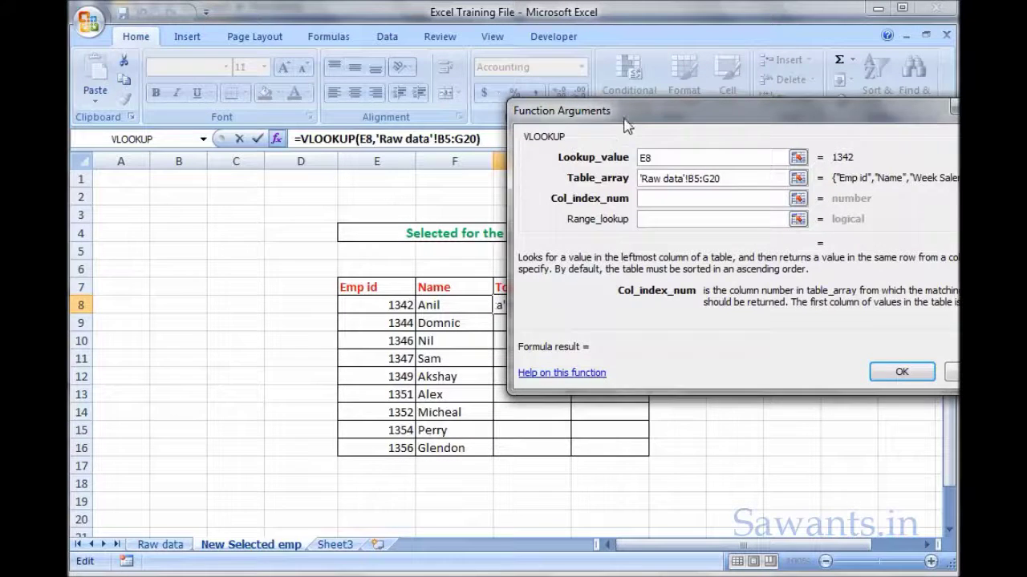
pyautogui.moveTo(624, 117); pyautogui.dragTo(709, 113)
pyautogui.click(170, 546)
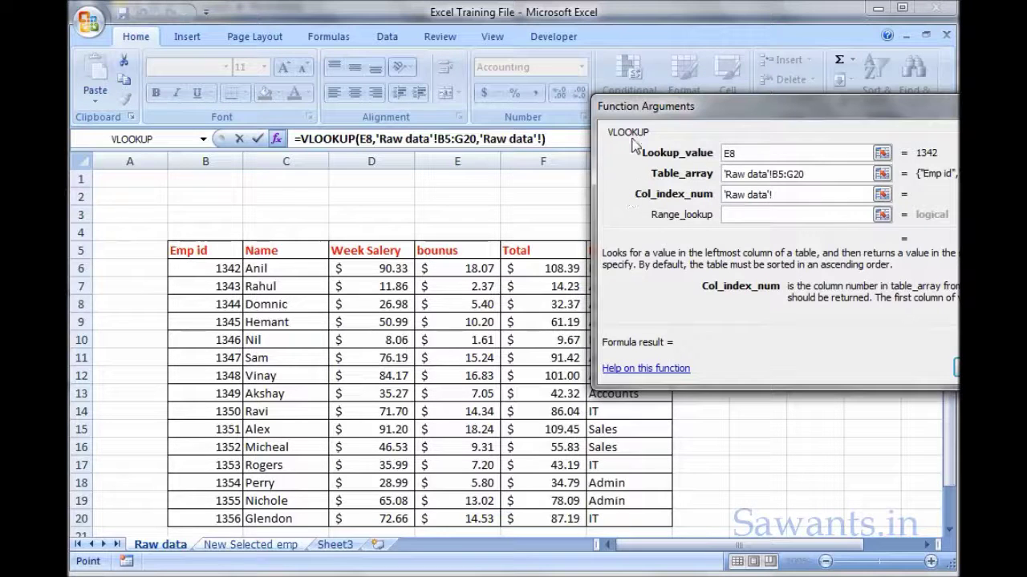
pyautogui.moveTo(631, 106); pyautogui.dragTo(677, 113)
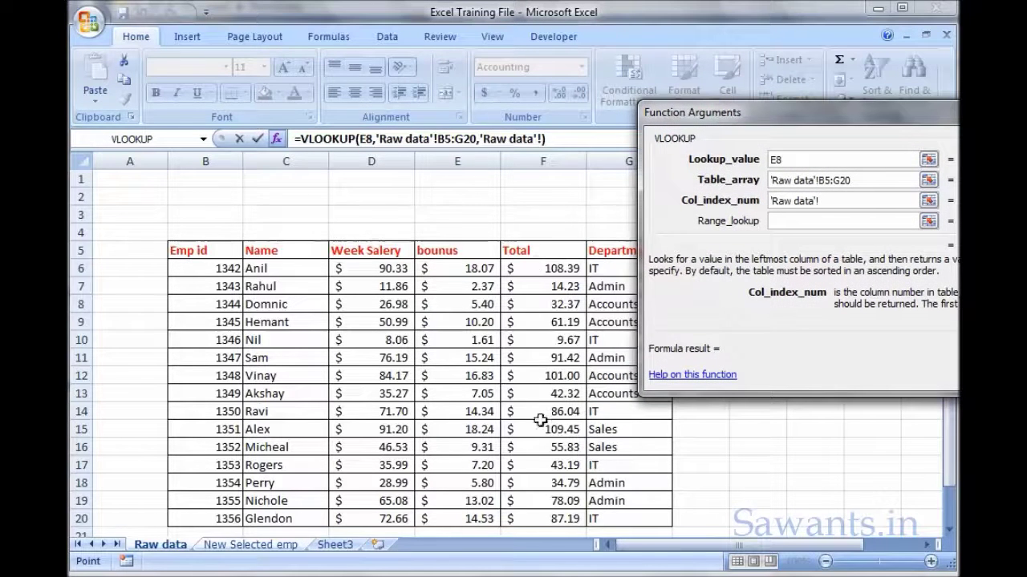
pyautogui.moveTo(819, 201); pyautogui.dragTo(771, 200)
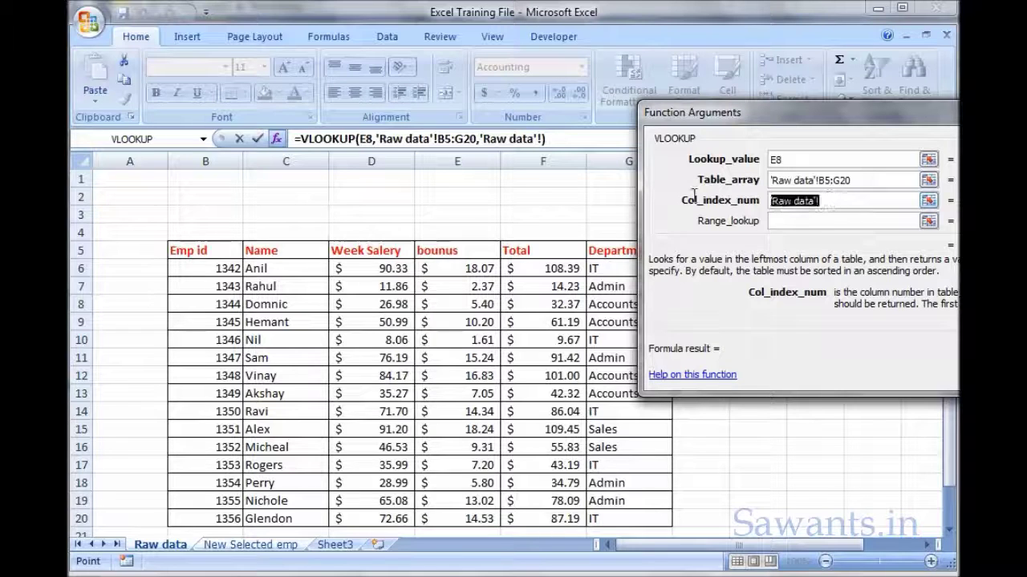
pyautogui.write('6')
pyautogui.press('BackSpace')
pyautogui.write('5')
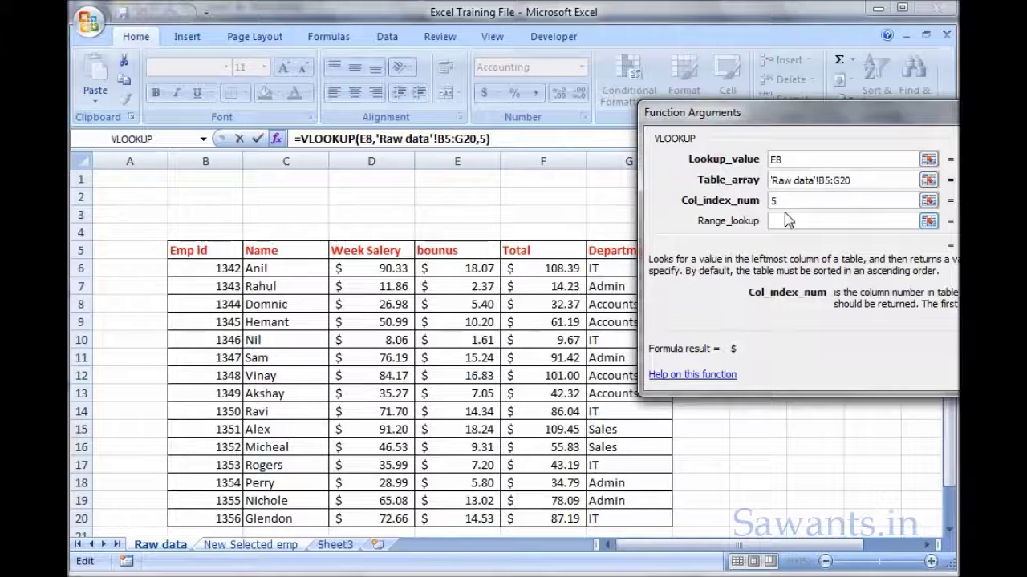
# Set Range_lookup to 0 for an exact match and accept the Total column's VLOOKUP
pyautogui.click(791, 220)
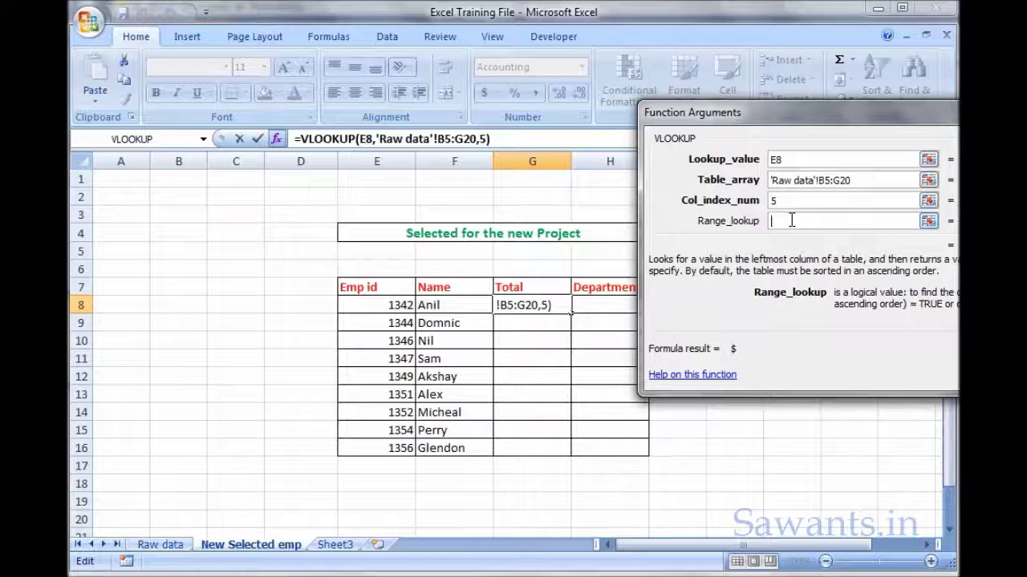
pyautogui.write('0')
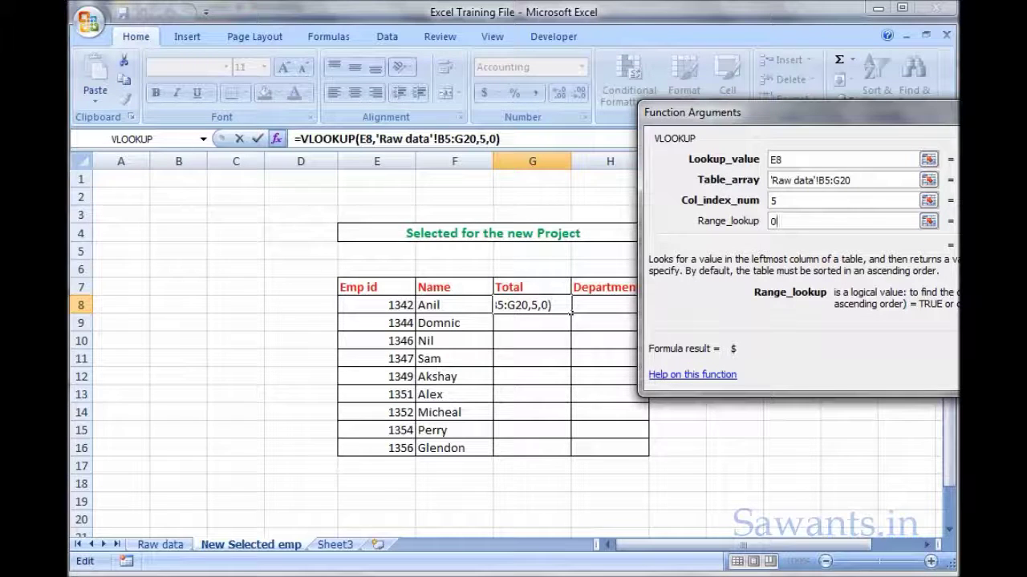
pyautogui.press('Return')
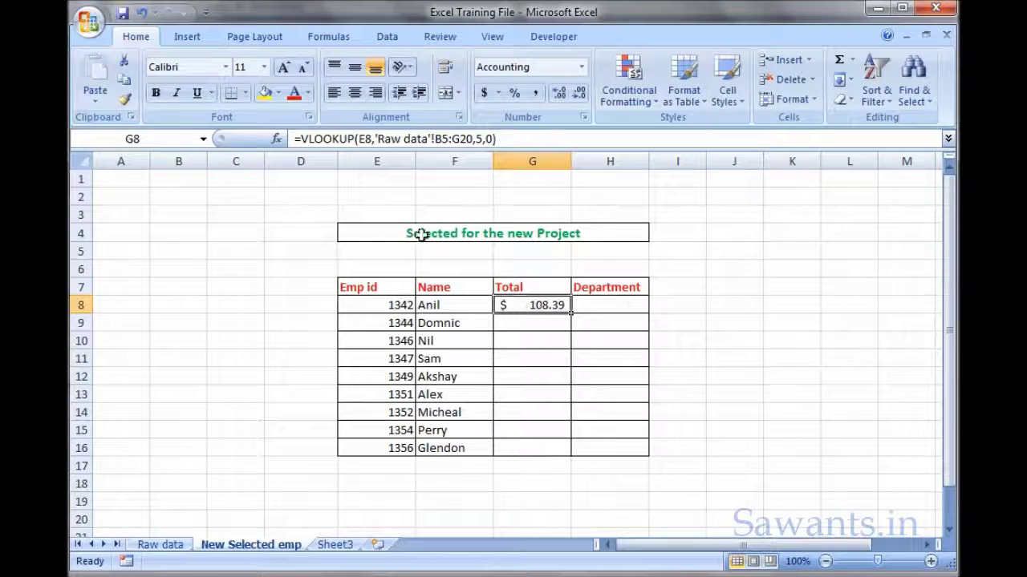
# Make the table range in G8's formula absolute as $B$5:$G$20
pyautogui.click(424, 139)
pyautogui.moveTo(423, 139); pyautogui.dragTo(479, 145)
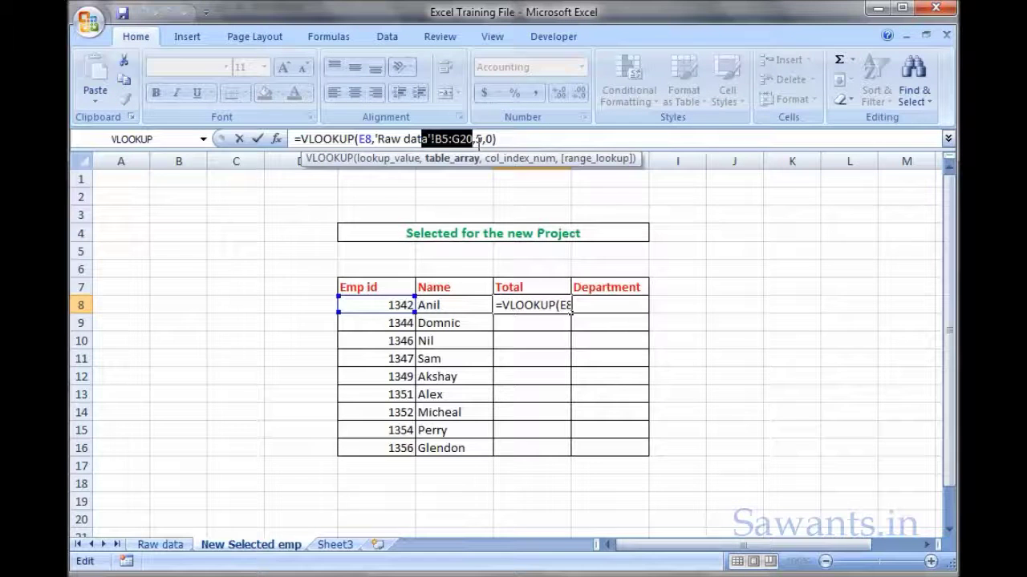
pyautogui.press('F4')
pyautogui.press('Return')
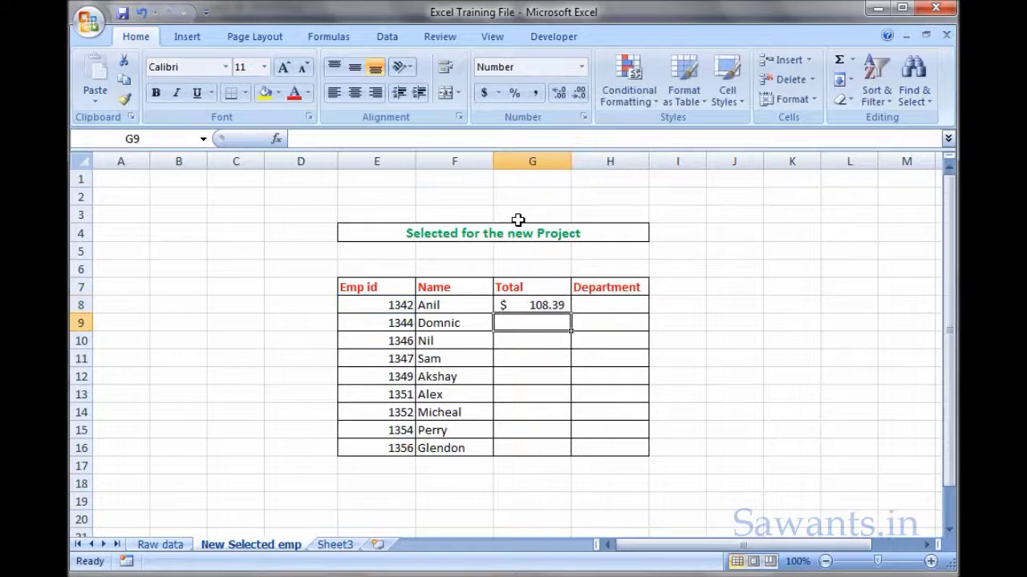
# Fill the VLOOKUP formula from G8 down the Total column to G16
pyautogui.click(561, 307)
pyautogui.moveTo(569, 313); pyautogui.dragTo(571, 442)
pyautogui.click(619, 380)
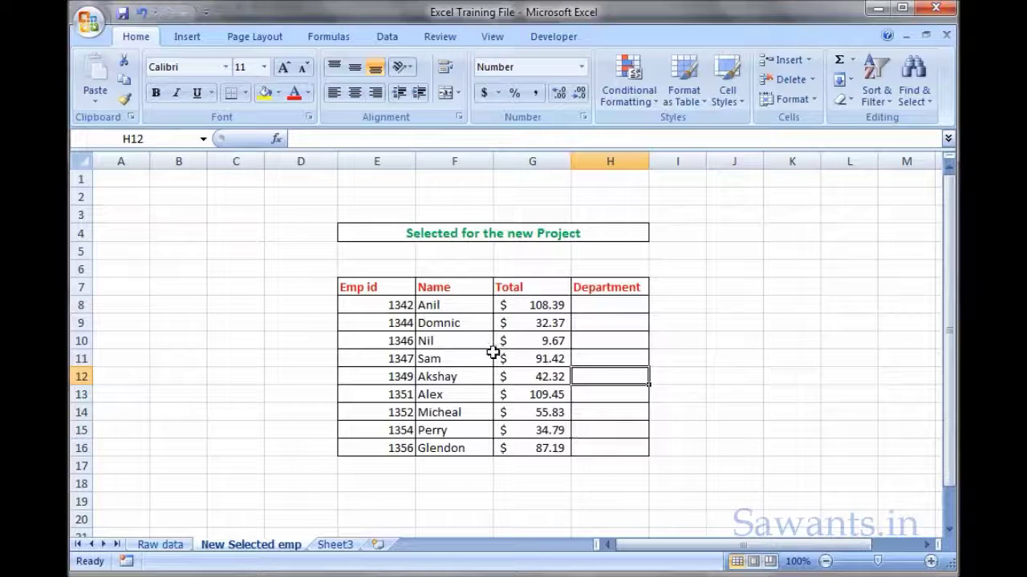
# Clear the contents of F8:H16 in the Name, Total and Department columns
pyautogui.click(457, 309)
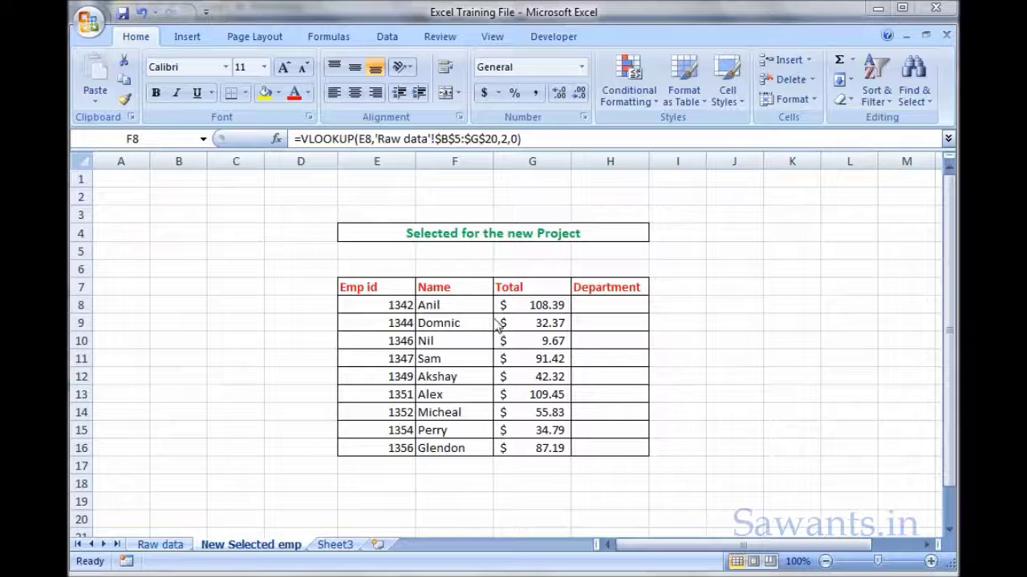
pyautogui.click(459, 312)
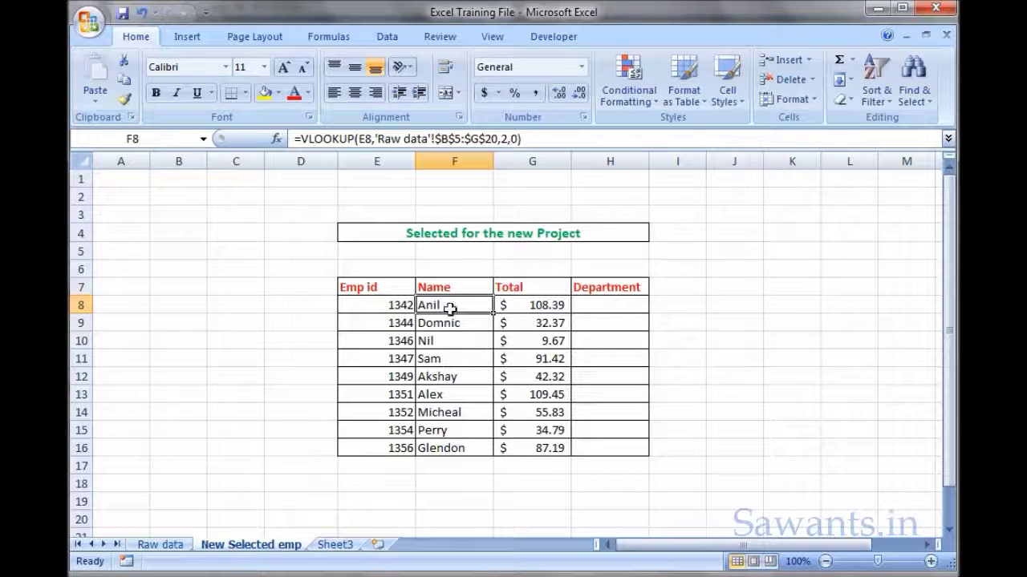
pyautogui.moveTo(450, 310)
pyautogui.mouseDown()
pyautogui.moveTo(571, 438)
pyautogui.moveTo(558, 464)
pyautogui.mouseUp()
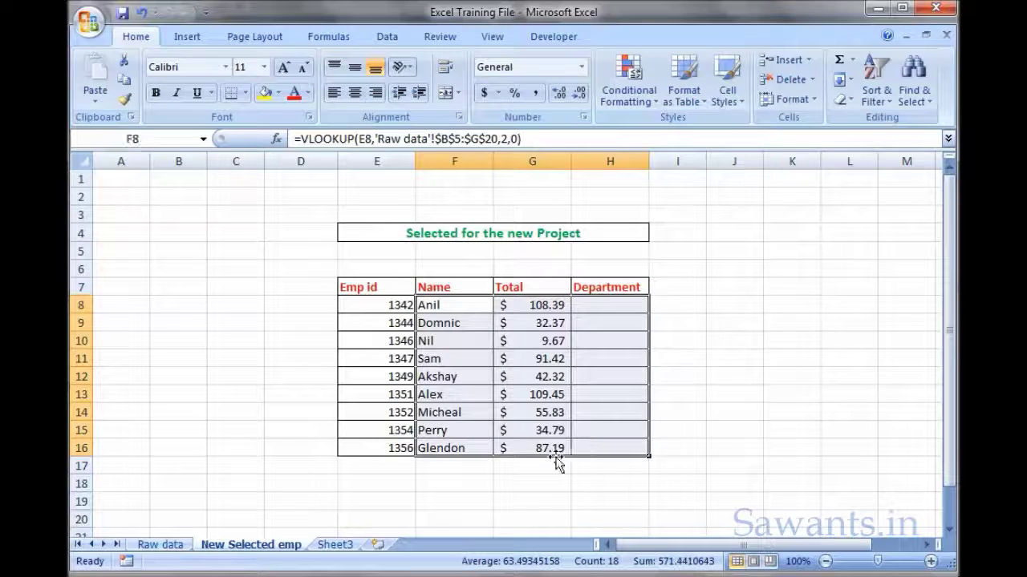
pyautogui.press('Delete')
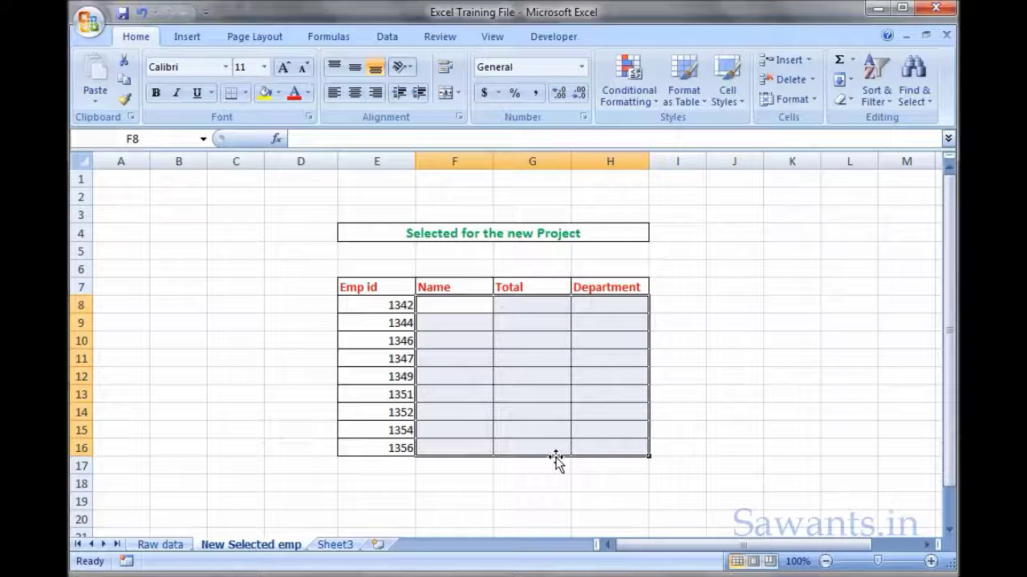
pyautogui.press('Down')
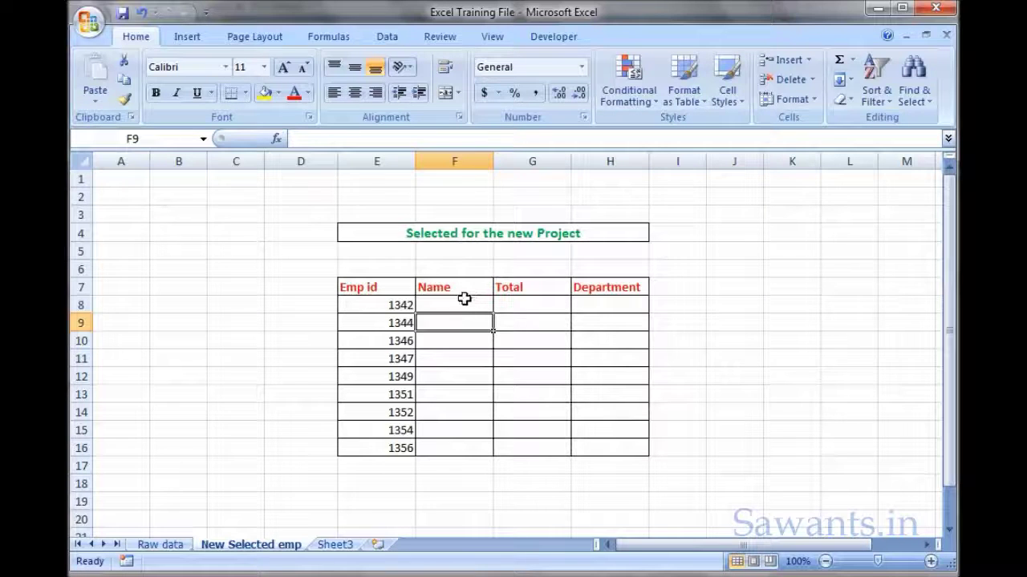
# Compare the Name, Total and Department headers with the matching columns on the Raw data sheet
pyautogui.click(463, 291)
pyautogui.click(553, 287)
pyautogui.click(600, 295)
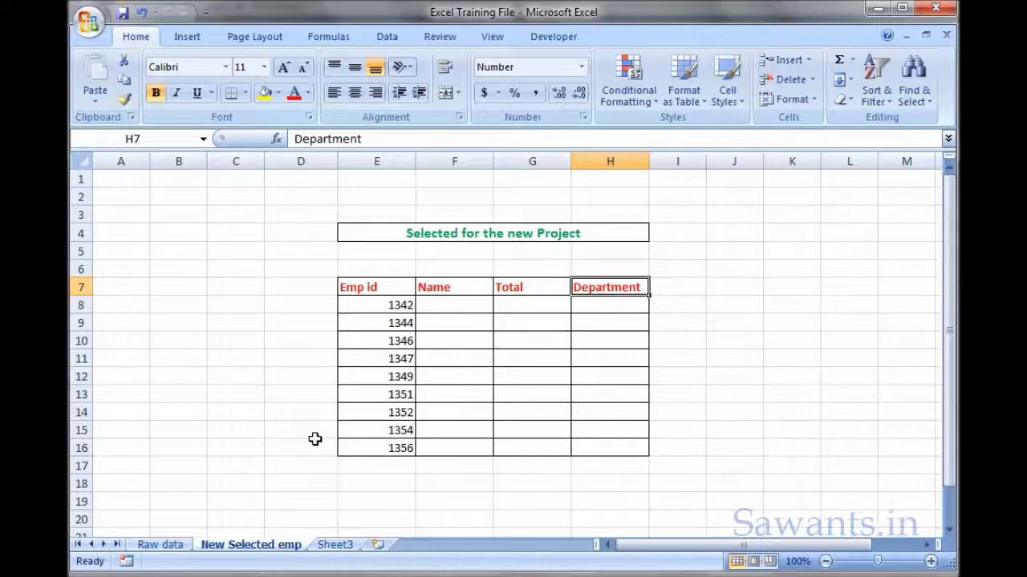
pyautogui.click(160, 544)
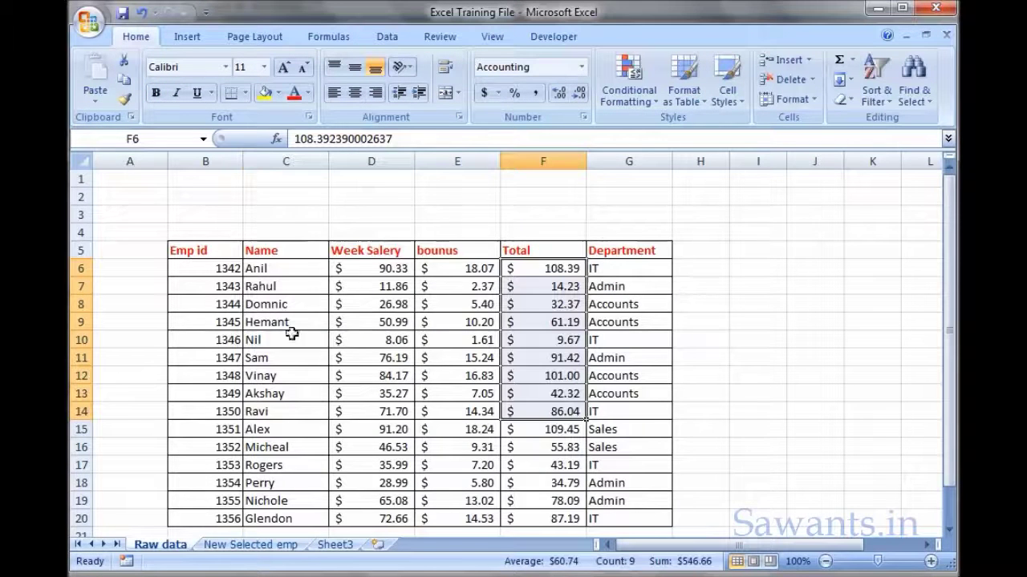
pyautogui.moveTo(285, 250); pyautogui.dragTo(285, 375)
pyautogui.moveTo(522, 251); pyautogui.dragTo(545, 375)
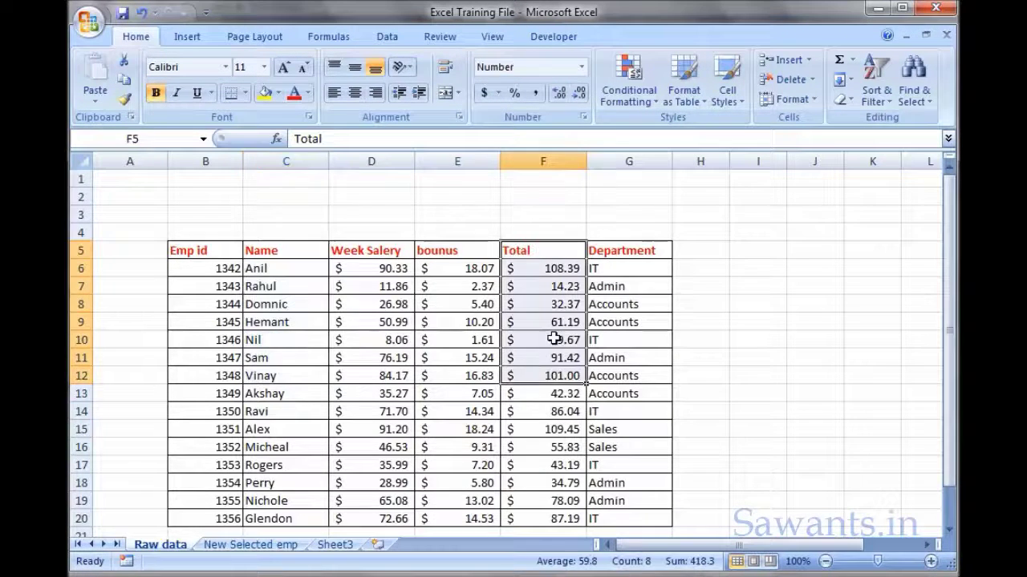
pyautogui.moveTo(623, 251); pyautogui.dragTo(621, 377)
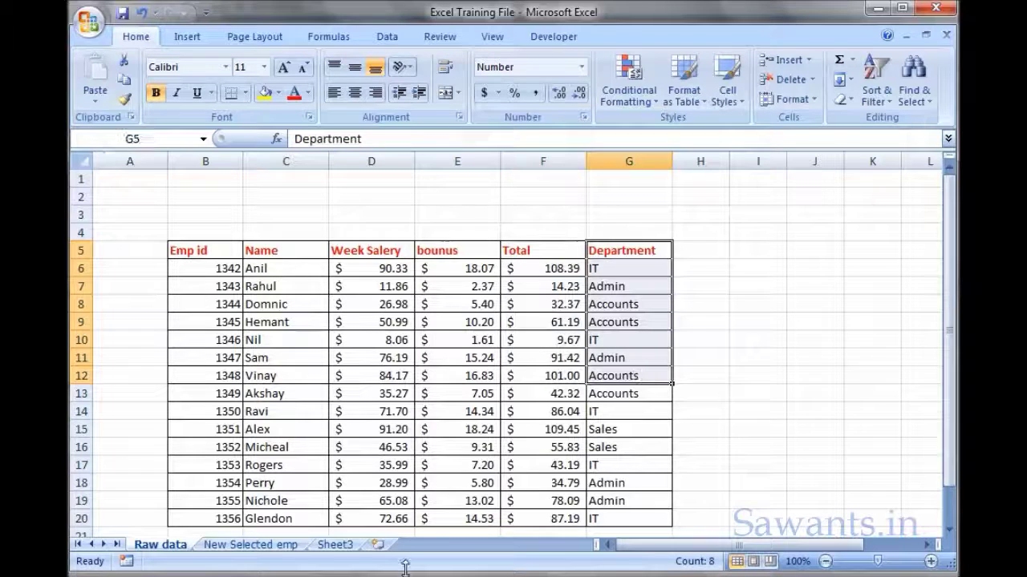
# Check the Name column's position within the Raw data table, counting from the Emp id column
pyautogui.click(262, 547)
pyautogui.click(454, 341)
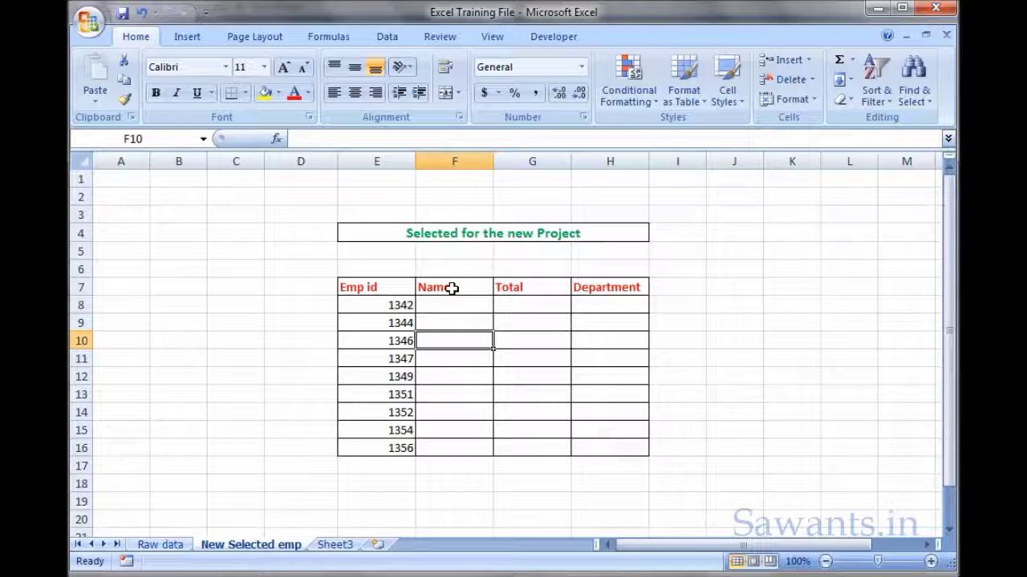
pyautogui.click(453, 289)
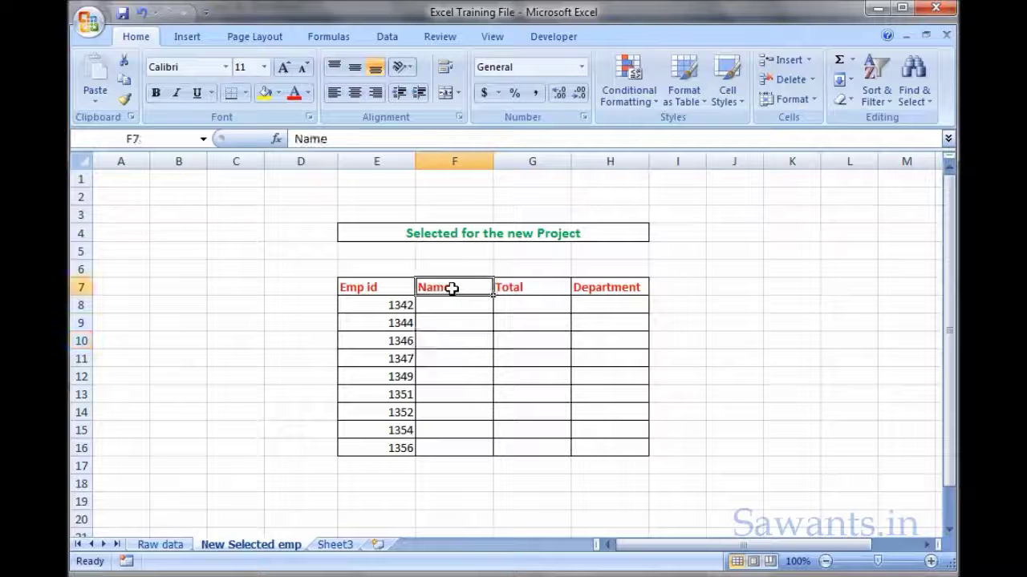
pyautogui.moveTo(454, 293); pyautogui.dragTo(456, 357)
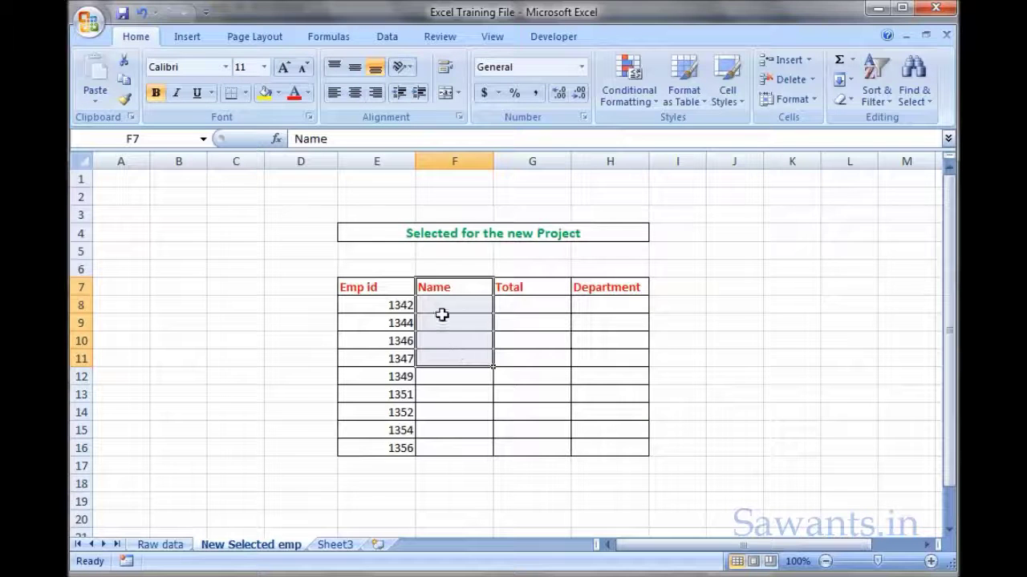
pyautogui.click(164, 545)
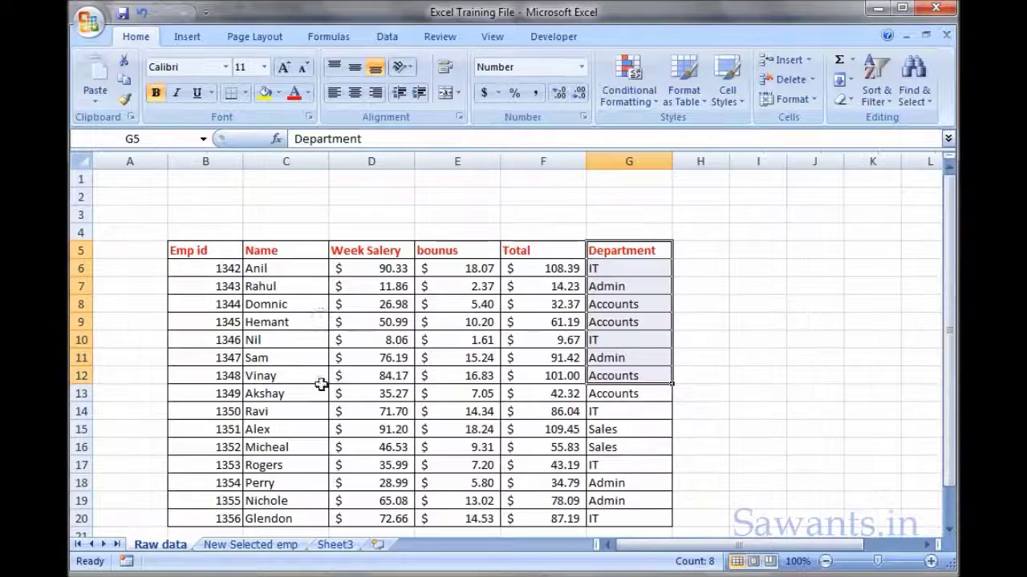
pyautogui.moveTo(287, 251); pyautogui.dragTo(283, 342)
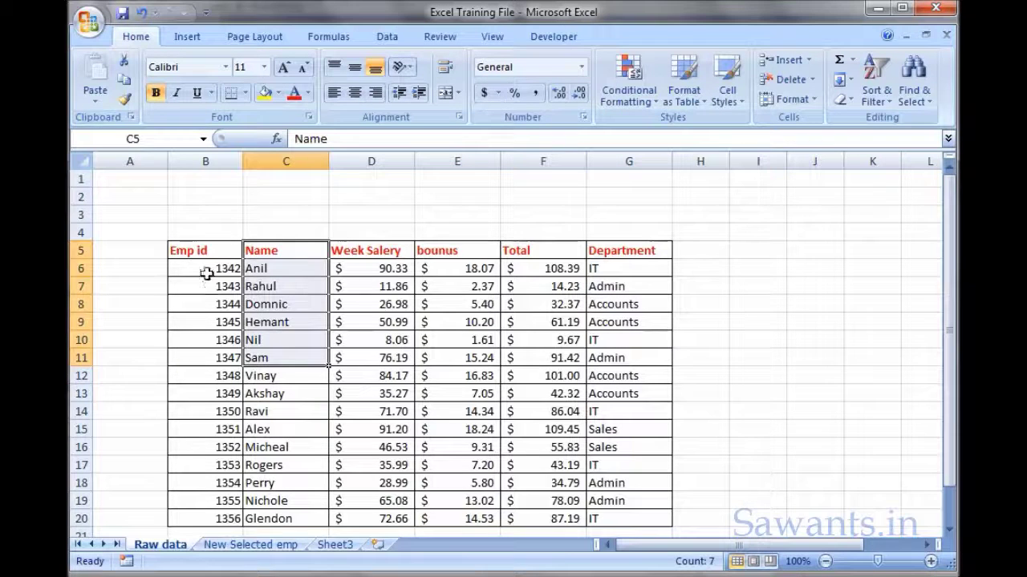
pyautogui.moveTo(206, 251); pyautogui.dragTo(206, 341)
pyautogui.moveTo(266, 251); pyautogui.dragTo(313, 393)
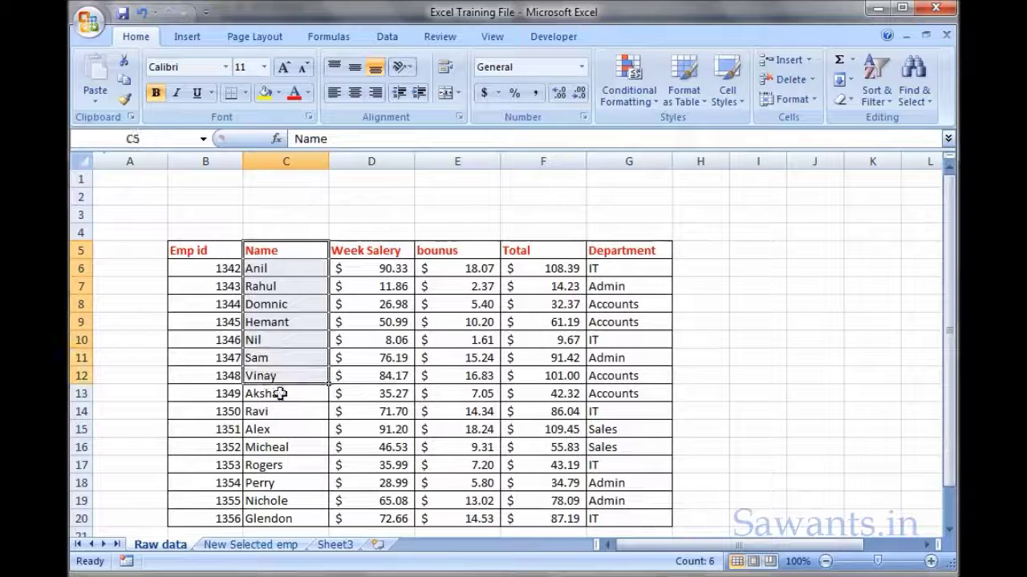
# Enter the column number 2 in F6 above the Name header on the New Selected emp sheet
pyautogui.click(251, 545)
pyautogui.click(447, 270)
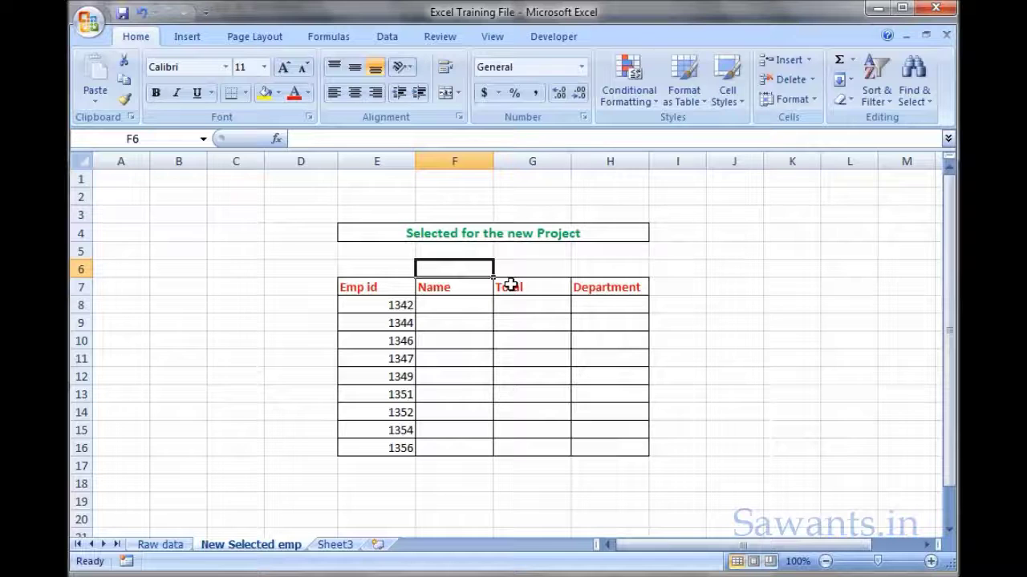
pyautogui.write('2')
pyautogui.click(526, 375)
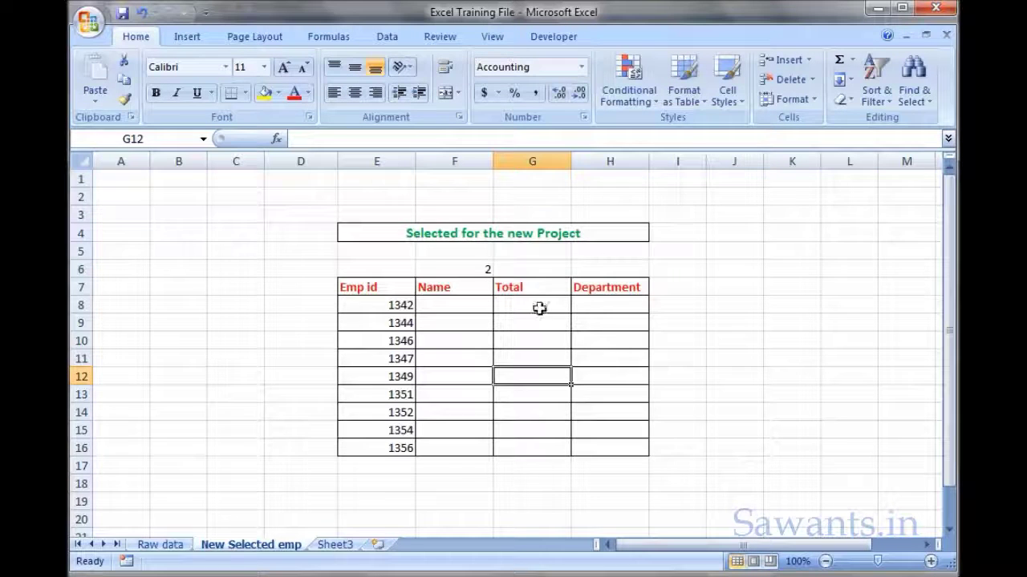
# Count to the Total column in the Raw data table and enter its column number 5 in G6 above the Total header
pyautogui.click(187, 544)
pyautogui.click(216, 252)
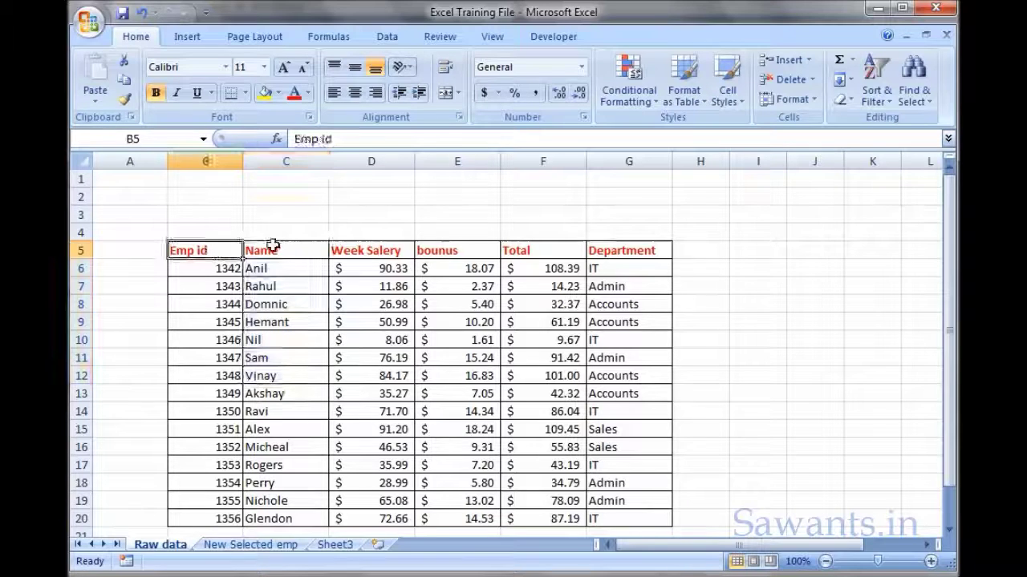
pyautogui.click(289, 248)
pyautogui.click(377, 250)
pyautogui.moveTo(459, 258); pyautogui.dragTo(459, 304)
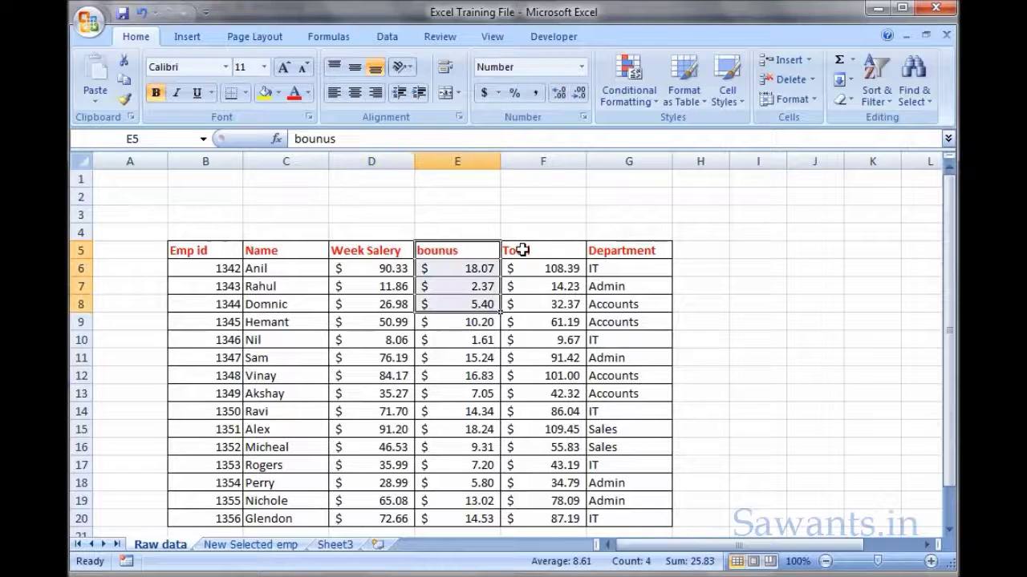
pyautogui.moveTo(522, 250); pyautogui.dragTo(532, 305)
pyautogui.click(243, 548)
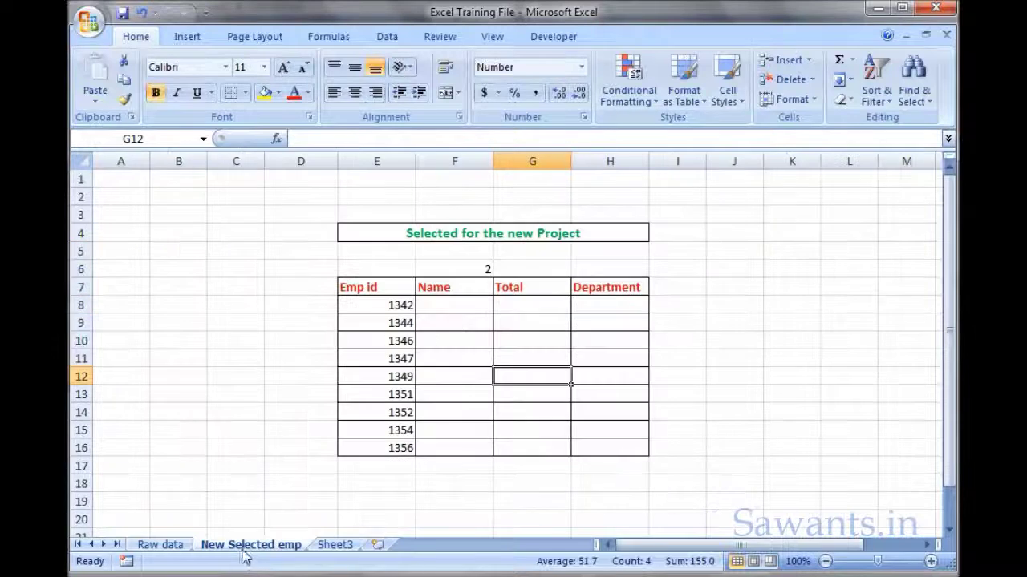
pyautogui.click(515, 269)
pyautogui.write('5')
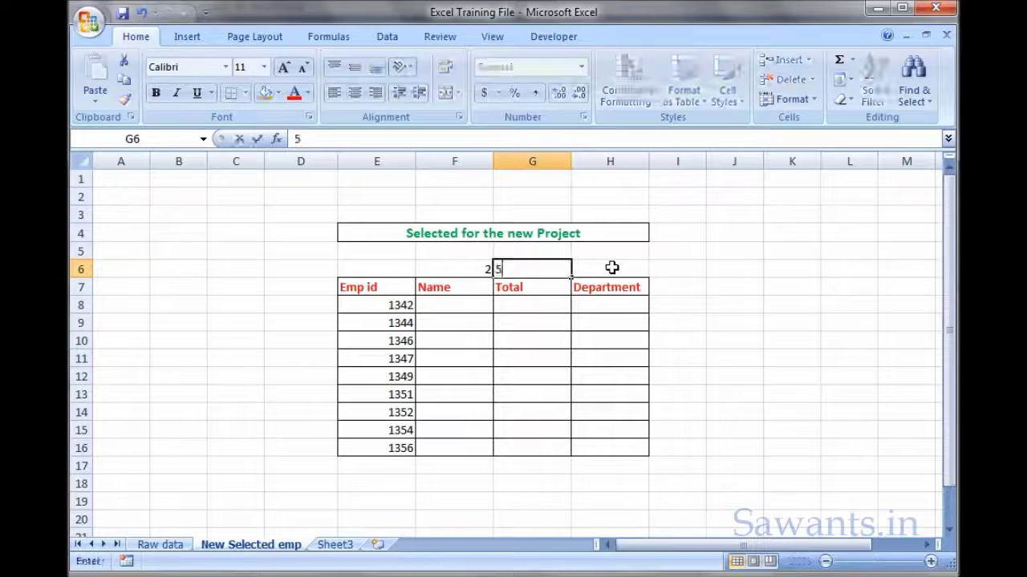
pyautogui.click(611, 305)
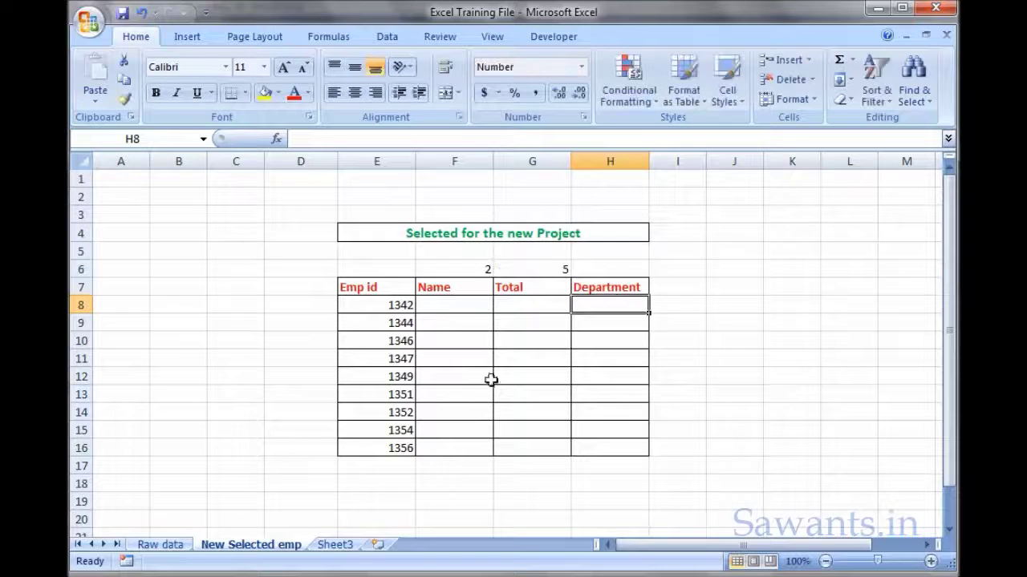
# Check the Department column's position on Raw data and enter its column number 6 in H6 above the Department header
pyautogui.click(185, 545)
pyautogui.moveTo(628, 251); pyautogui.dragTo(628, 305)
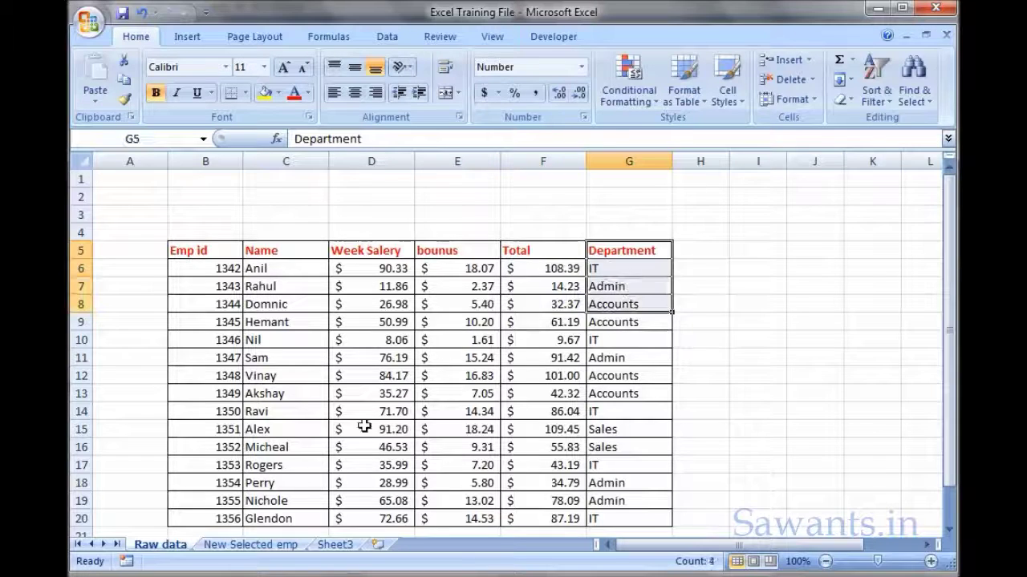
pyautogui.click(264, 544)
pyautogui.click(624, 270)
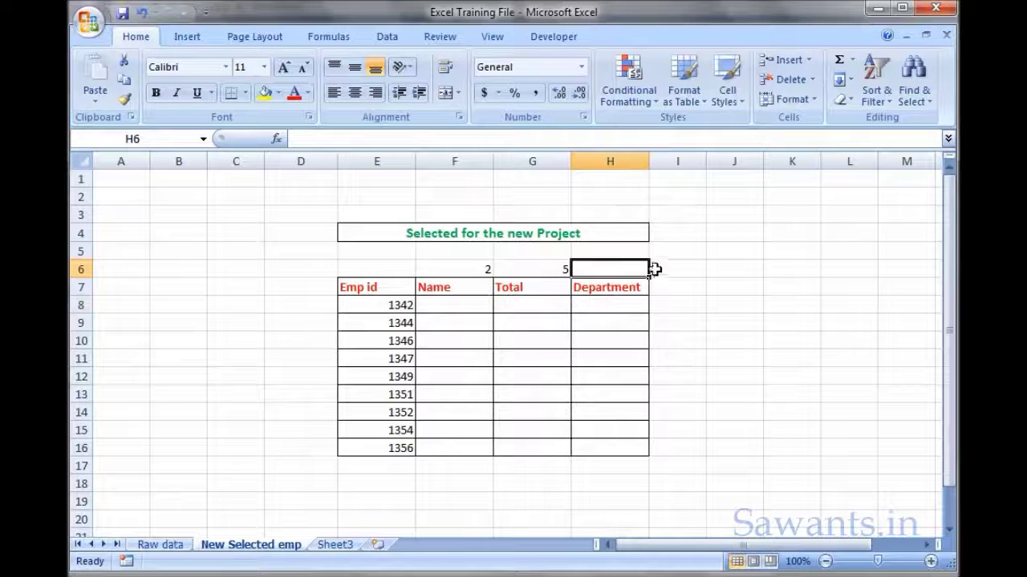
pyautogui.write('6')
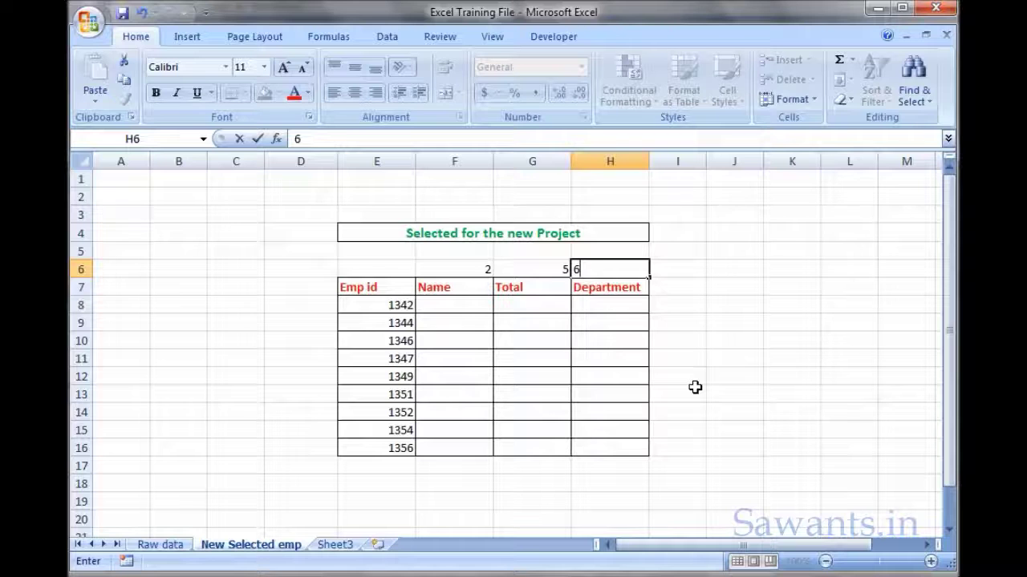
pyautogui.press('Return')
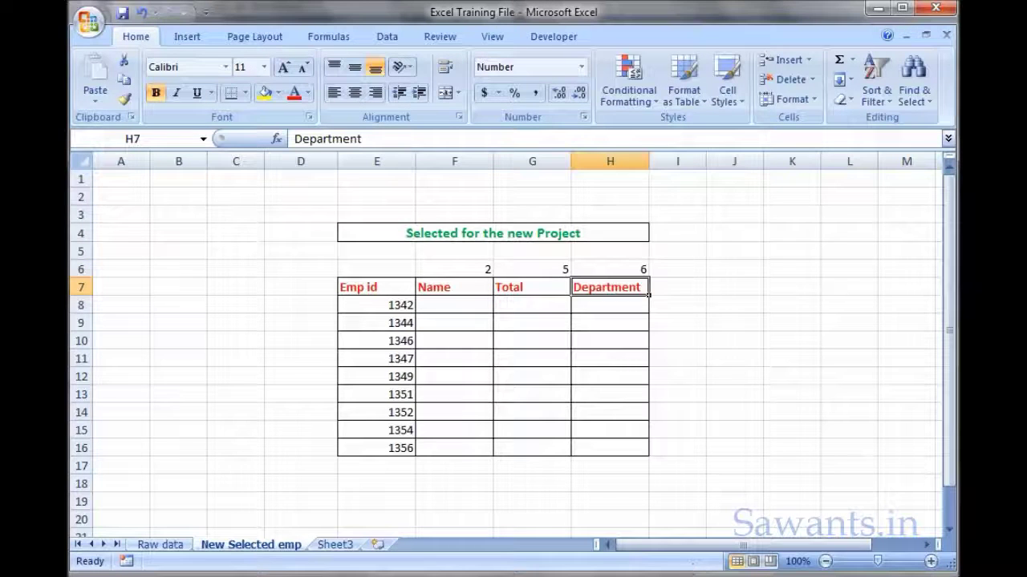
# Start a VLOOKUP formula in F8 using the function arguments form, with E8 as the lookup value
pyautogui.click(457, 322)
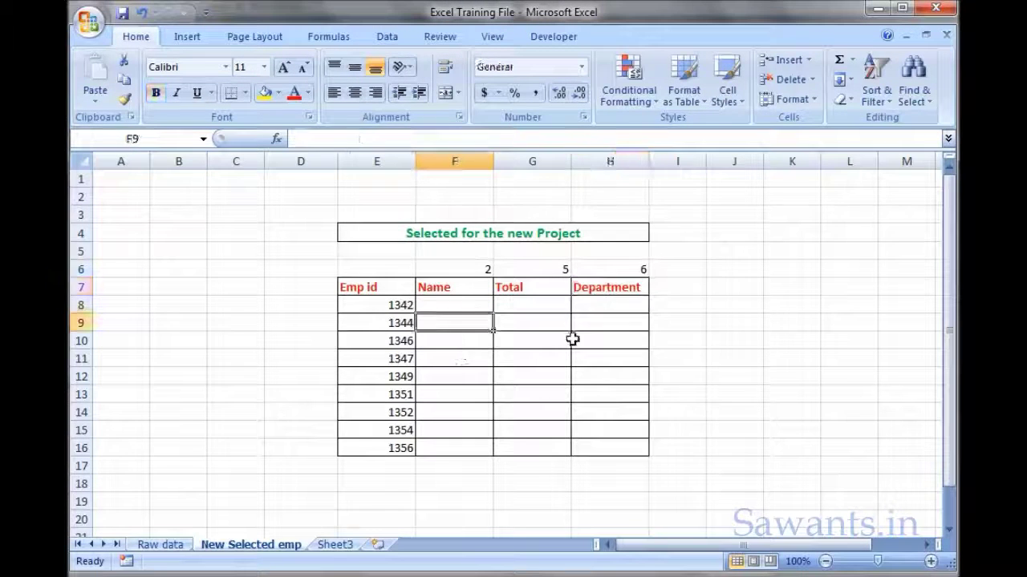
pyautogui.click(457, 304)
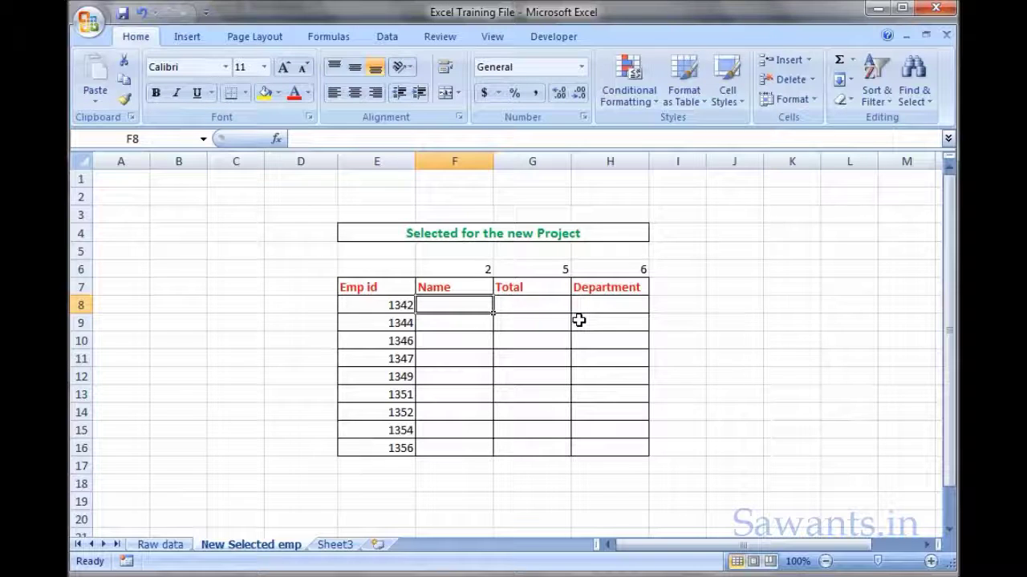
pyautogui.write('=v')
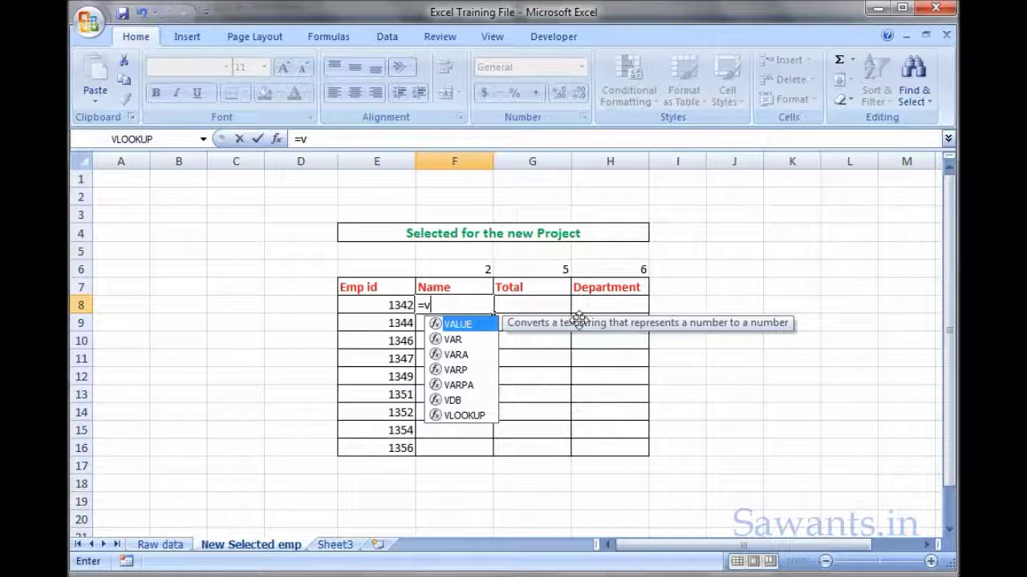
pyautogui.write('lo')
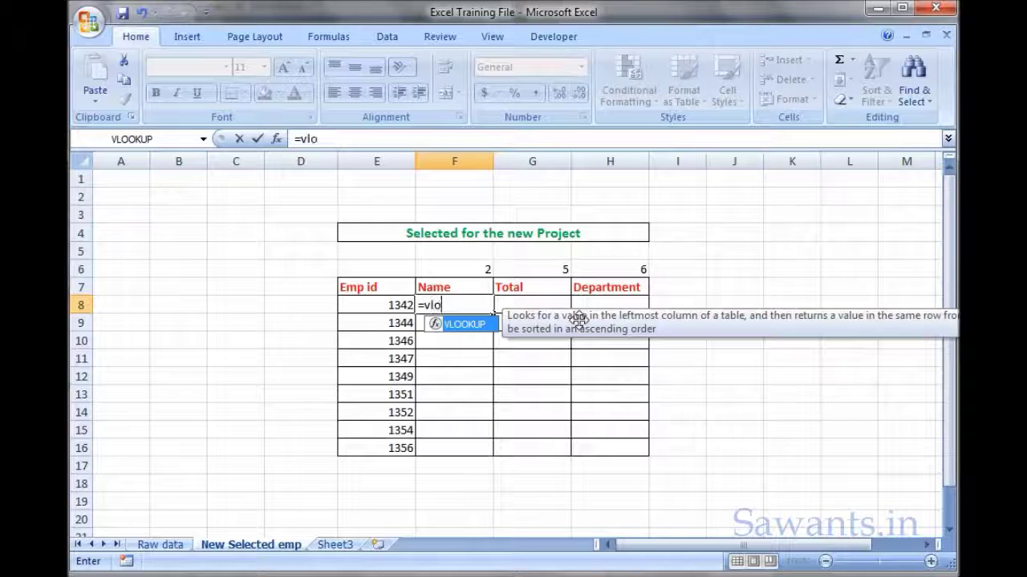
pyautogui.doubleClick(454, 325)
pyautogui.click(276, 139)
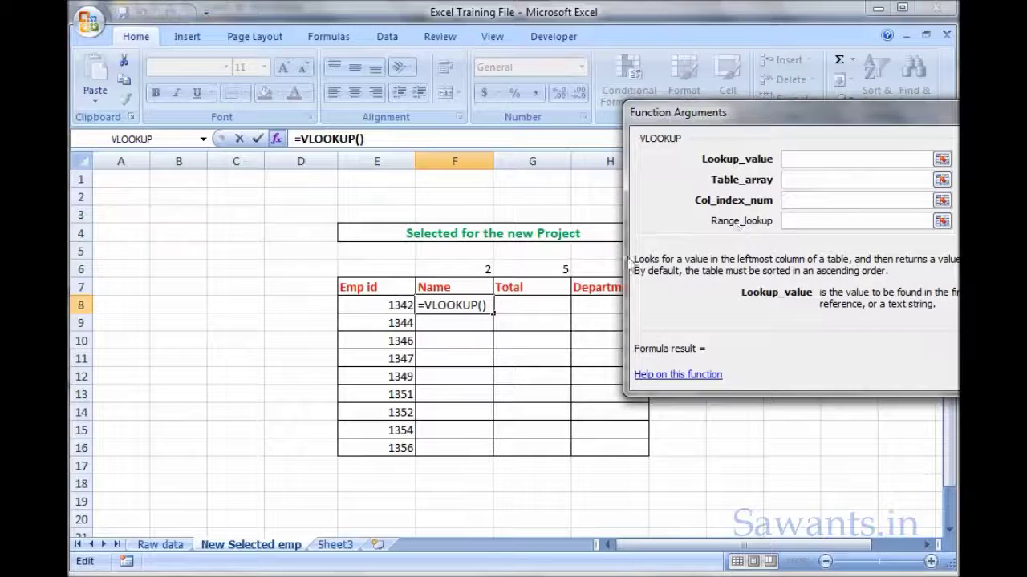
pyautogui.click(399, 305)
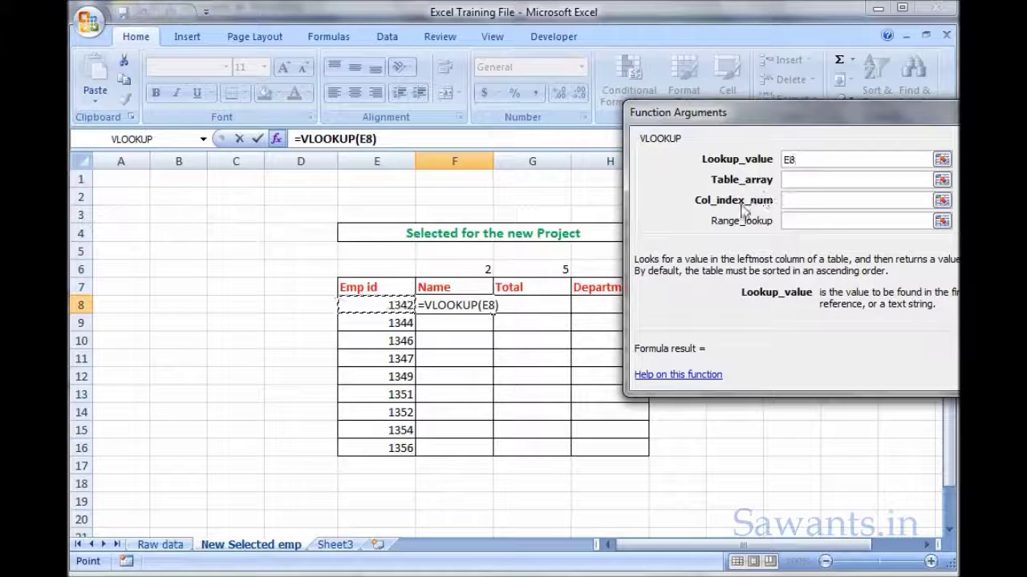
# Set the VLOOKUP table array to the range B5:G20 on the Raw data sheet
pyautogui.moveTo(826, 133); pyautogui.dragTo(571, 164)
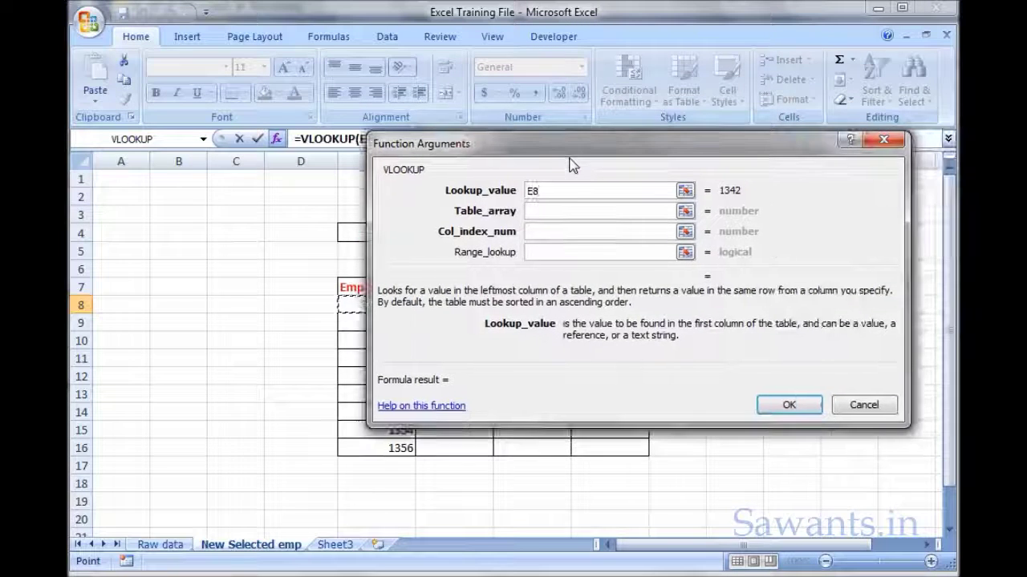
pyautogui.click(181, 547)
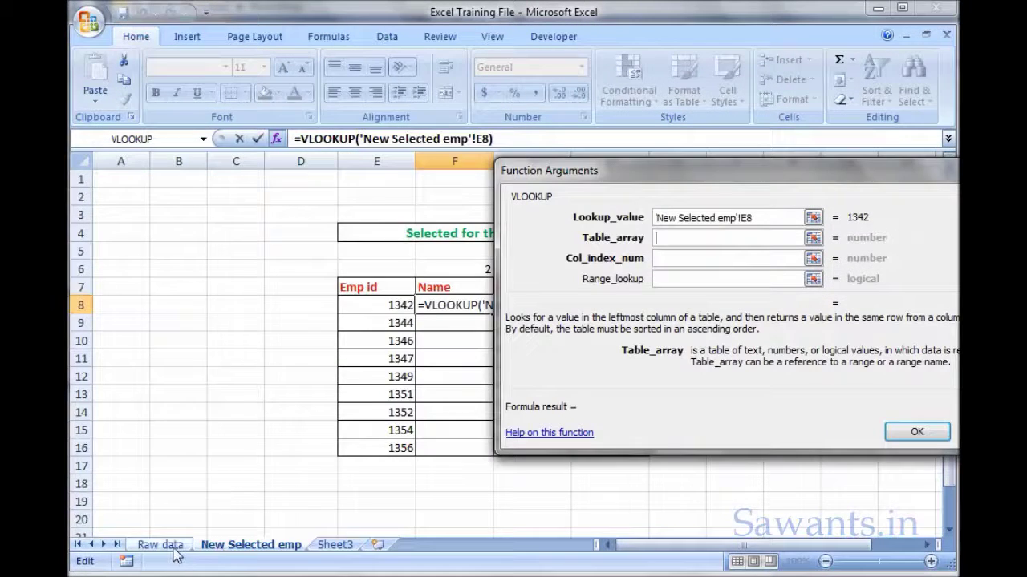
pyautogui.click(169, 547)
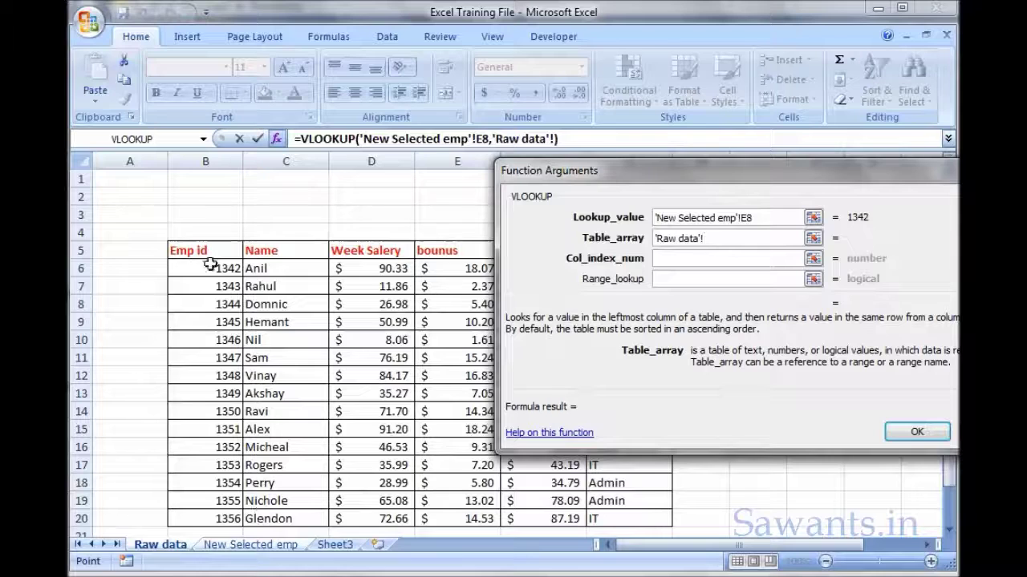
pyautogui.moveTo(205, 251); pyautogui.dragTo(619, 519)
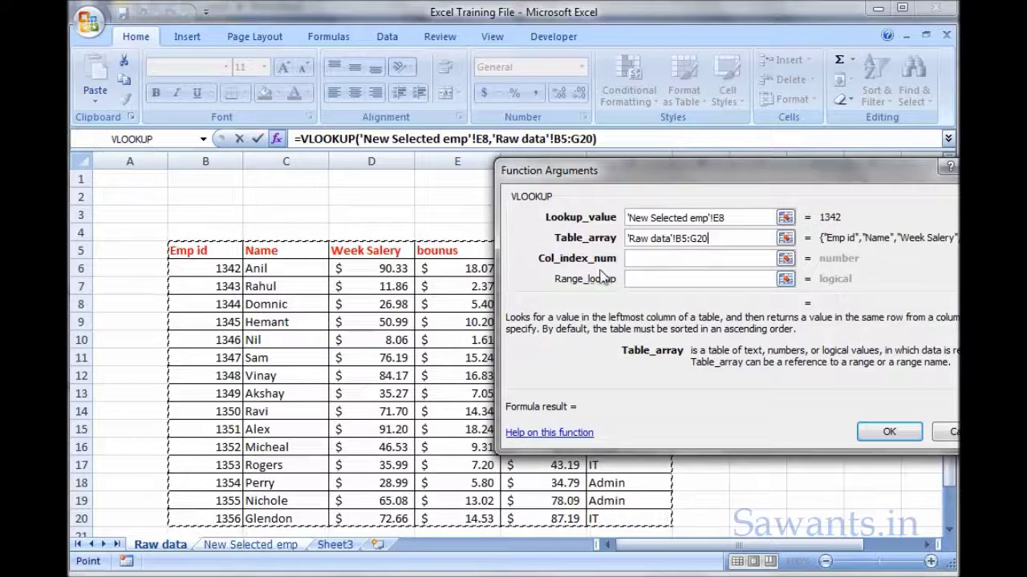
# Set the VLOOKUP column index to F6 and the range lookup to 0, and confirm the formula in F8
pyautogui.click(652, 259)
pyautogui.moveTo(659, 176); pyautogui.dragTo(710, 251)
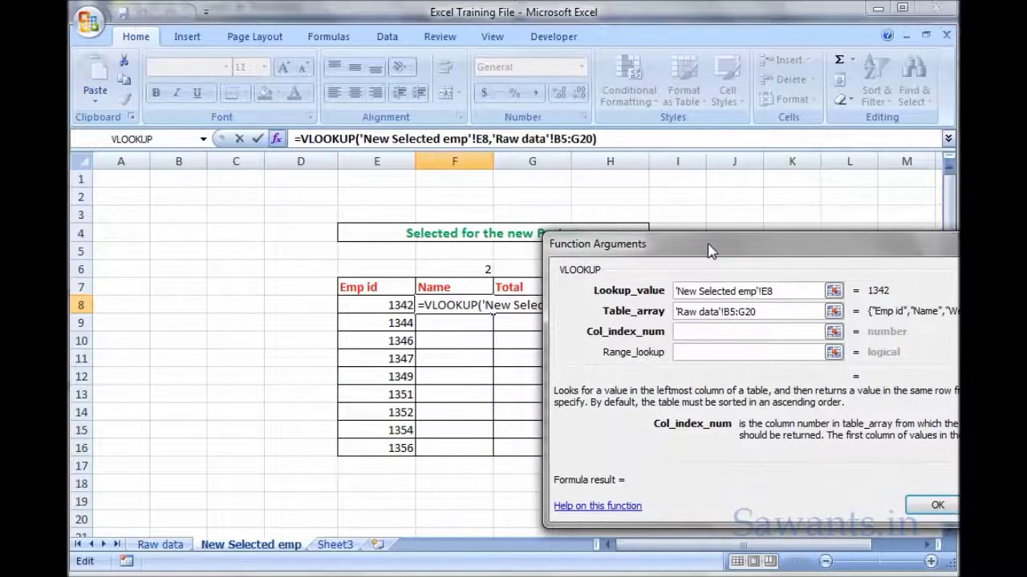
pyautogui.click(463, 270)
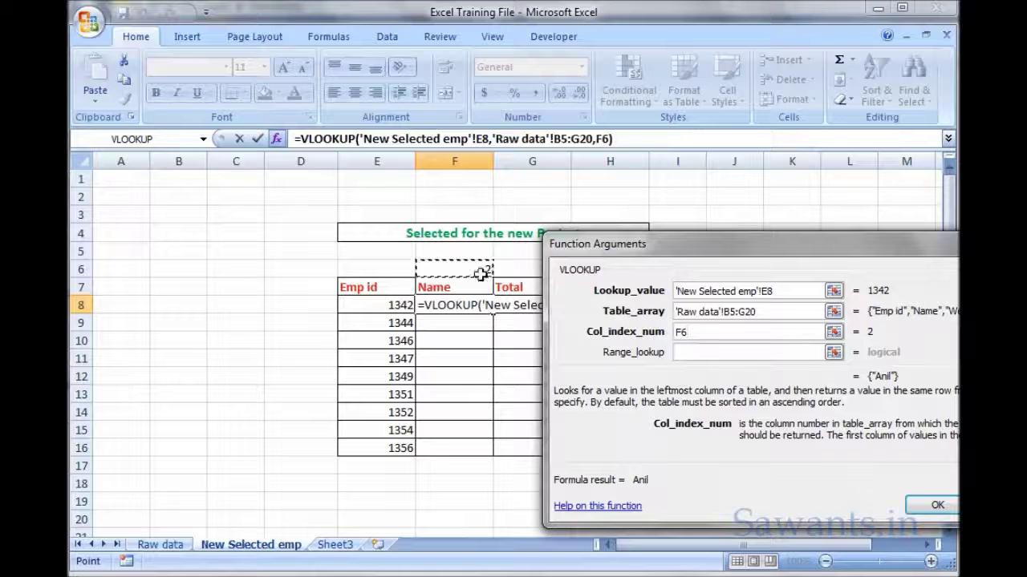
pyautogui.click(701, 353)
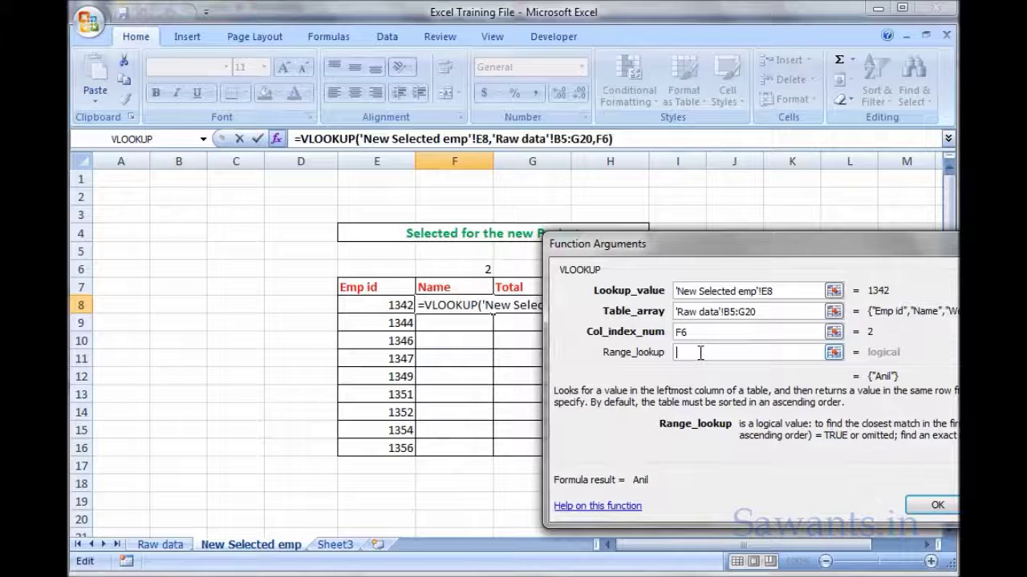
pyautogui.write('0')
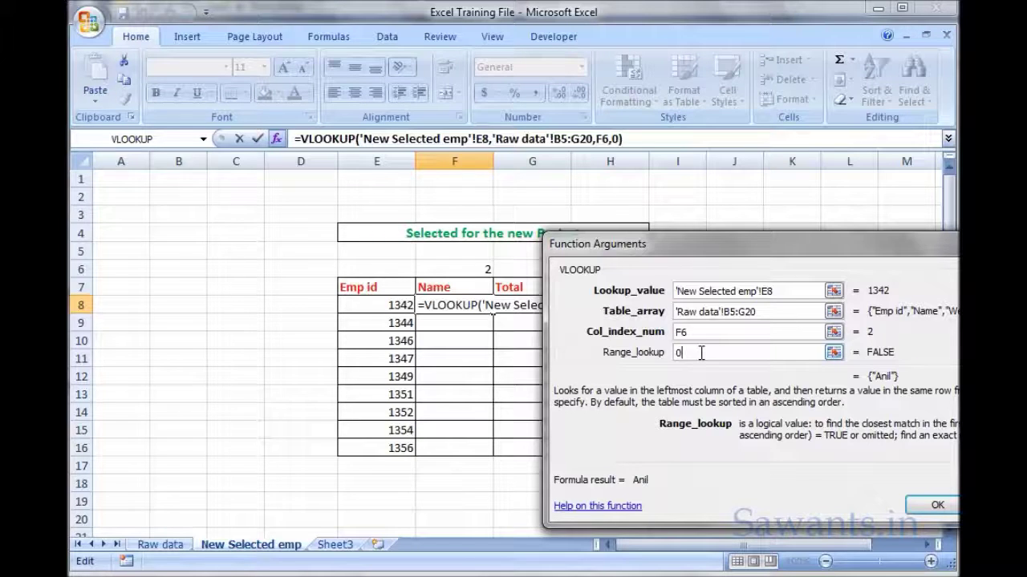
pyautogui.press('Return')
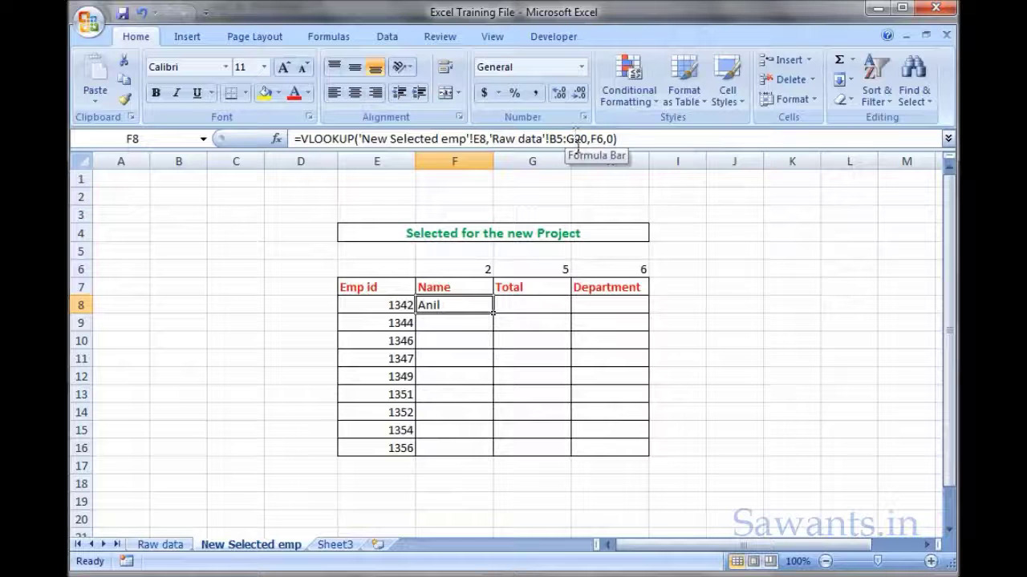
# Make the table array in the F8 formula an absolute reference, $B$5:$G$20
pyautogui.click(579, 142)
pyautogui.moveTo(569, 139); pyautogui.dragTo(548, 138)
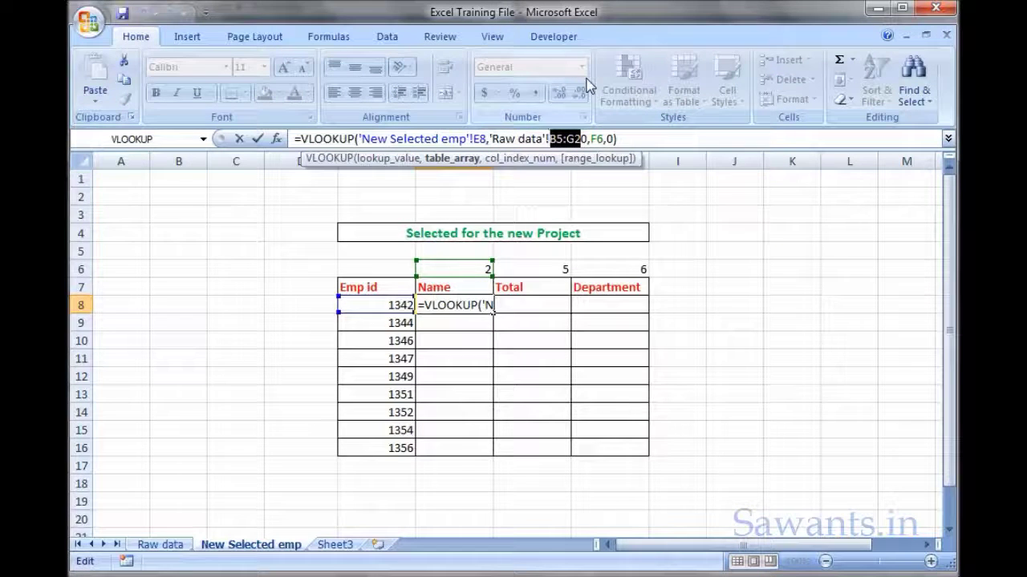
pyautogui.press('F4')
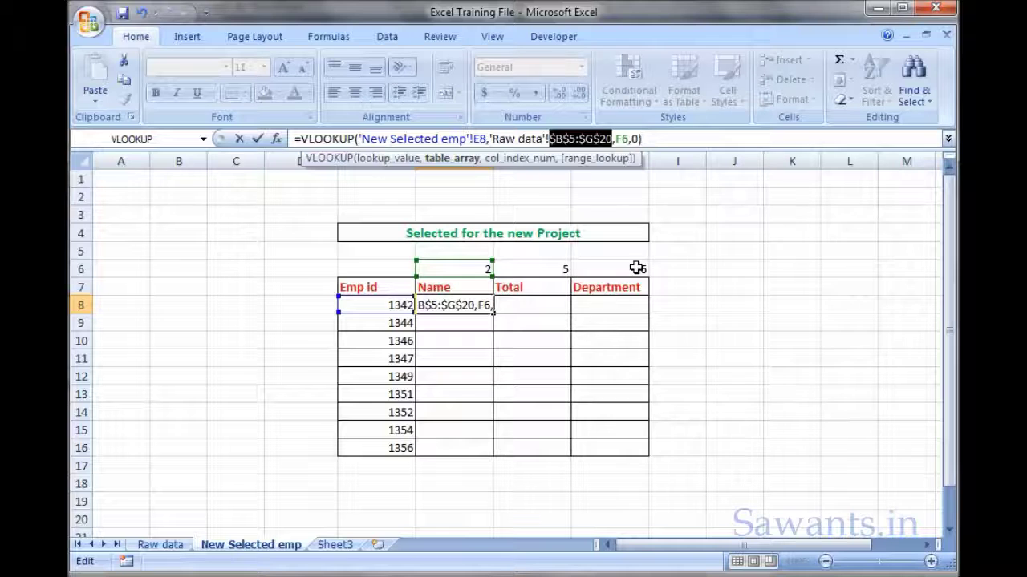
# Lock only the row of the column index reference in the F8 formula, making it F$6
pyautogui.doubleClick(622, 139)
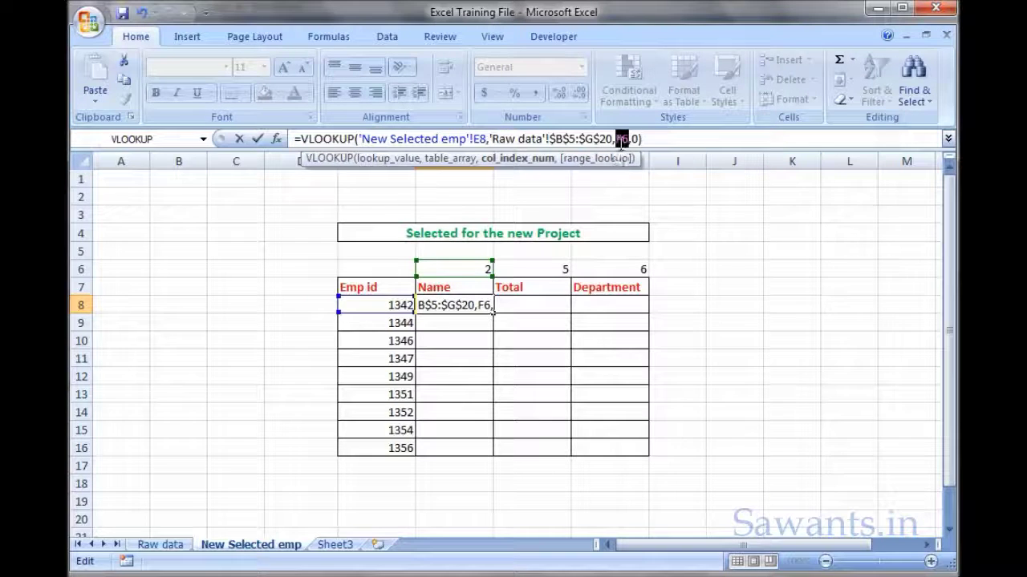
pyautogui.press('Left')
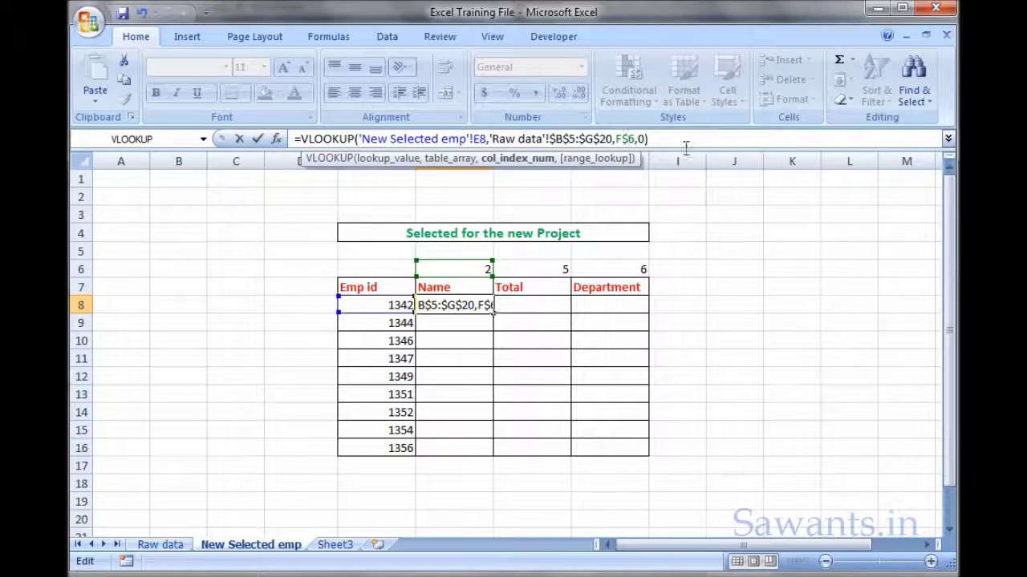
pyautogui.click(616, 139)
# Lock only the column of the lookup value reference in the F8 formula as $E8 and commit the formula
pyautogui.click(456, 306)
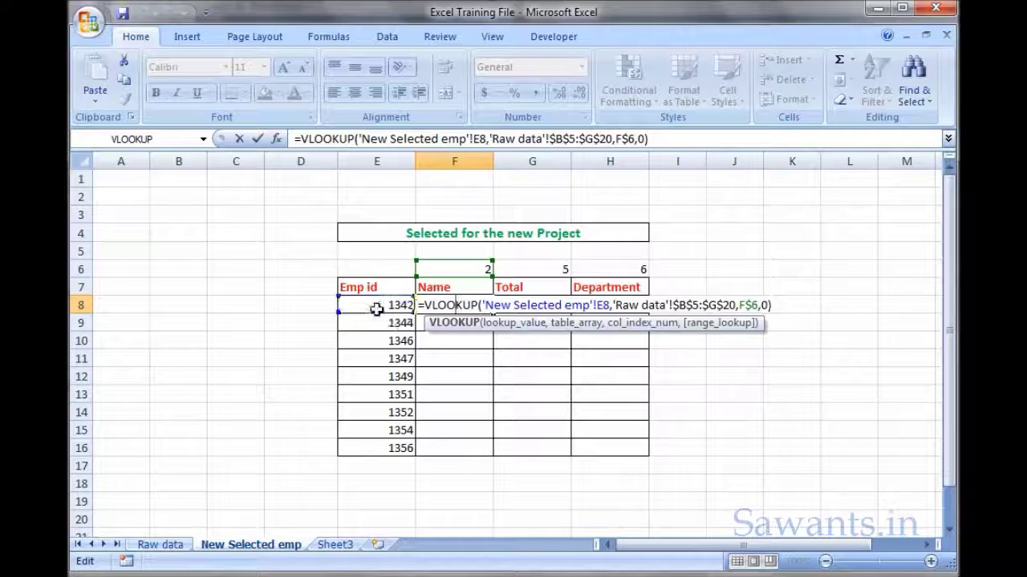
pyautogui.moveTo(376, 310); pyautogui.dragTo(374, 317)
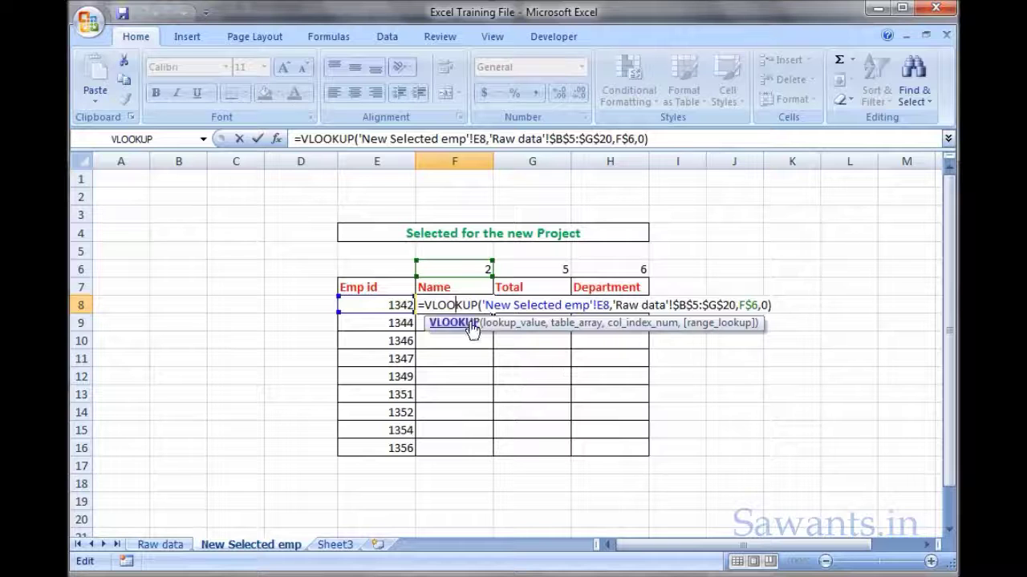
pyautogui.click(604, 306)
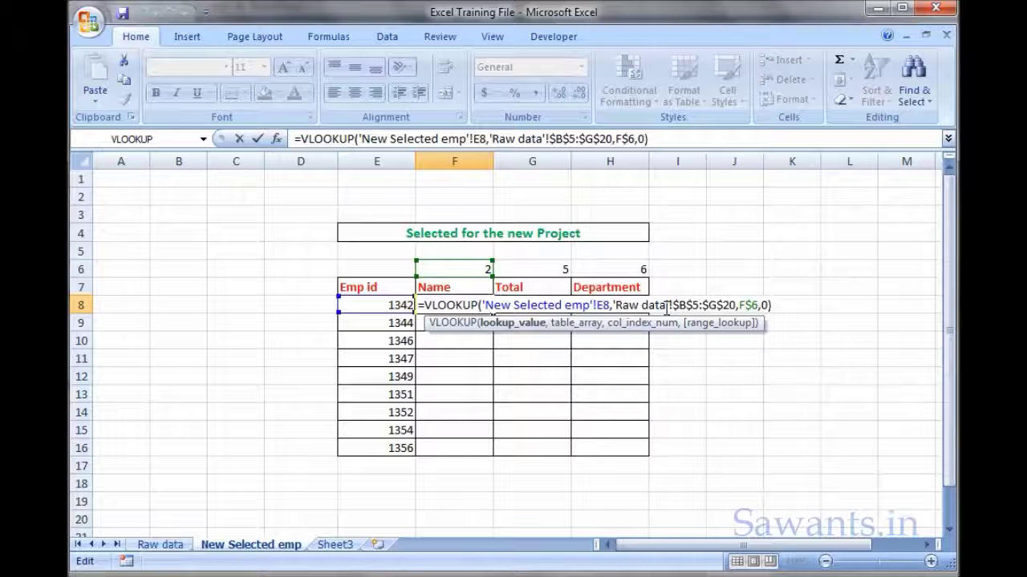
pyautogui.write('$')
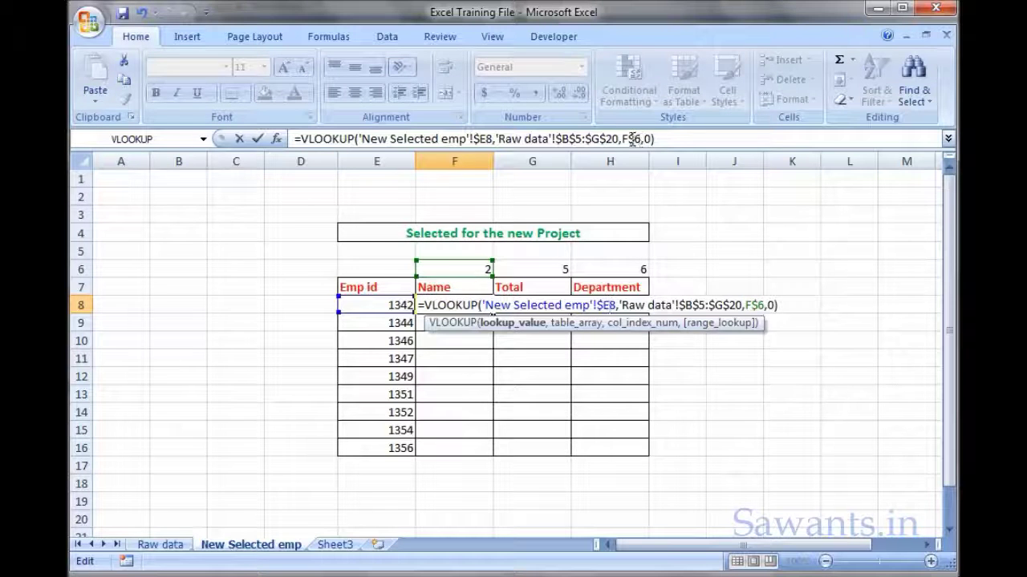
pyautogui.moveTo(633, 138); pyautogui.dragTo(626, 138)
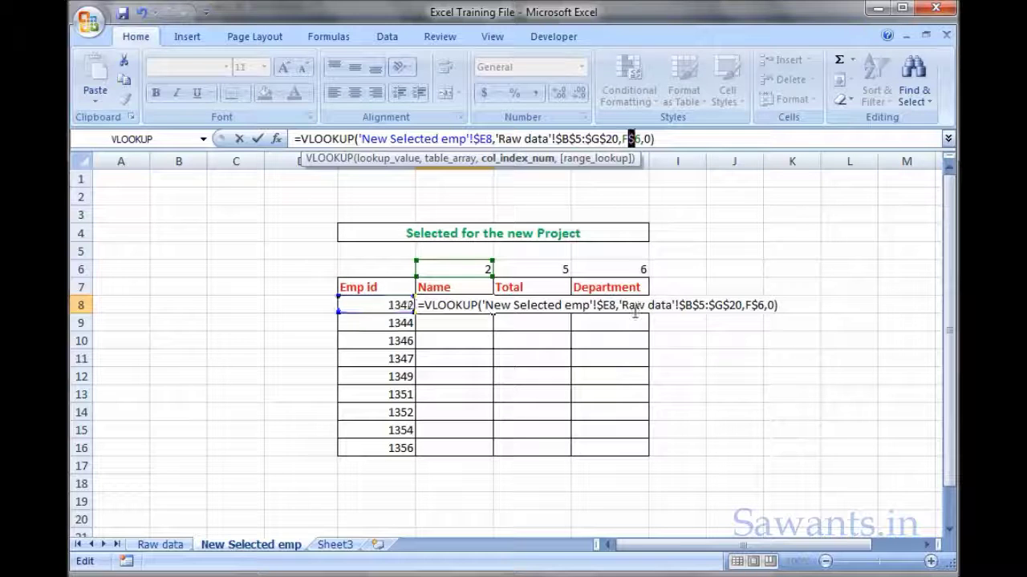
pyautogui.moveTo(603, 304); pyautogui.dragTo(597, 305)
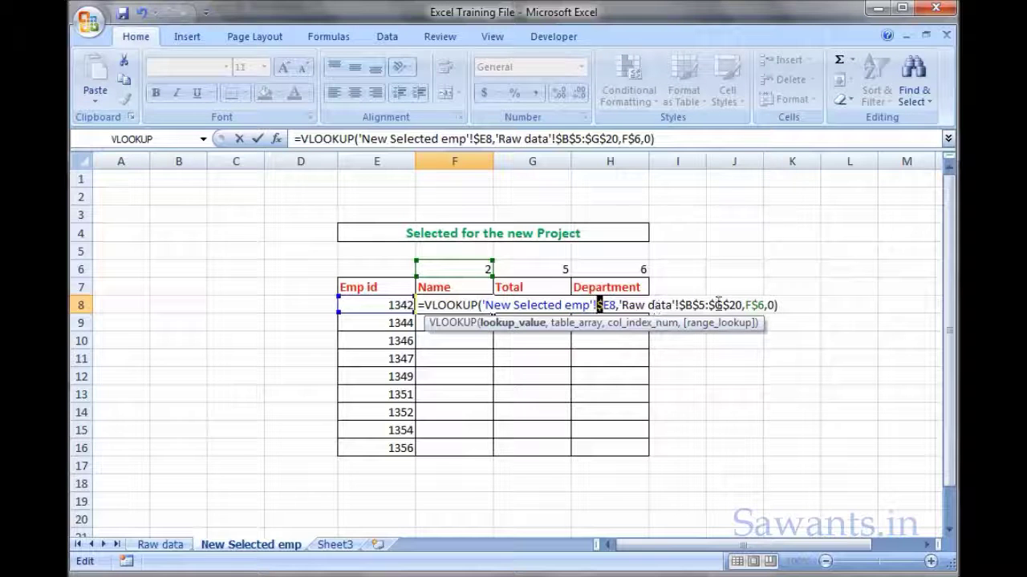
pyautogui.press('Return')
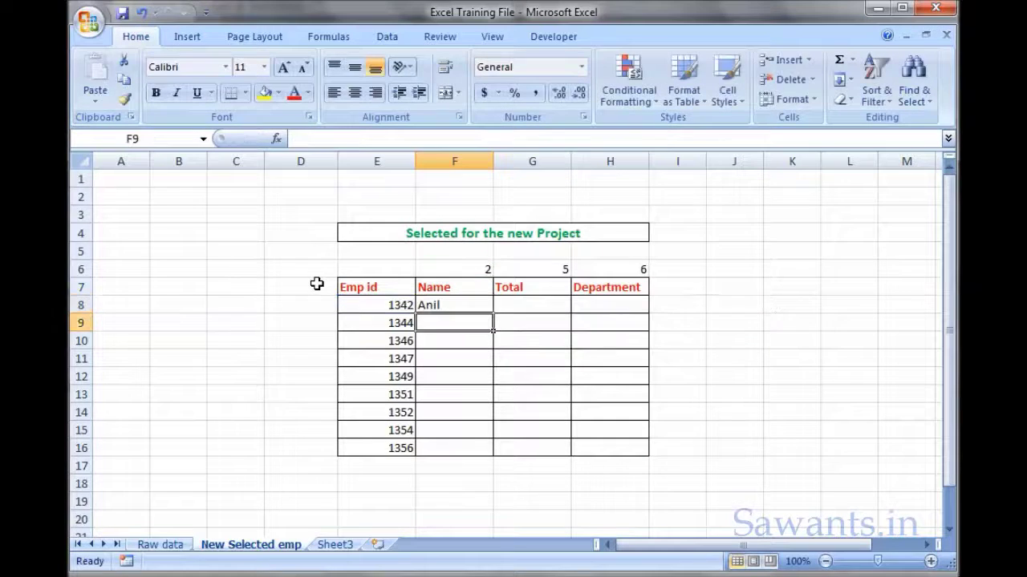
# Fill the VLOOKUP formula from F8 across the Name, Total and Department columns and down to H16
pyautogui.click(453, 305)
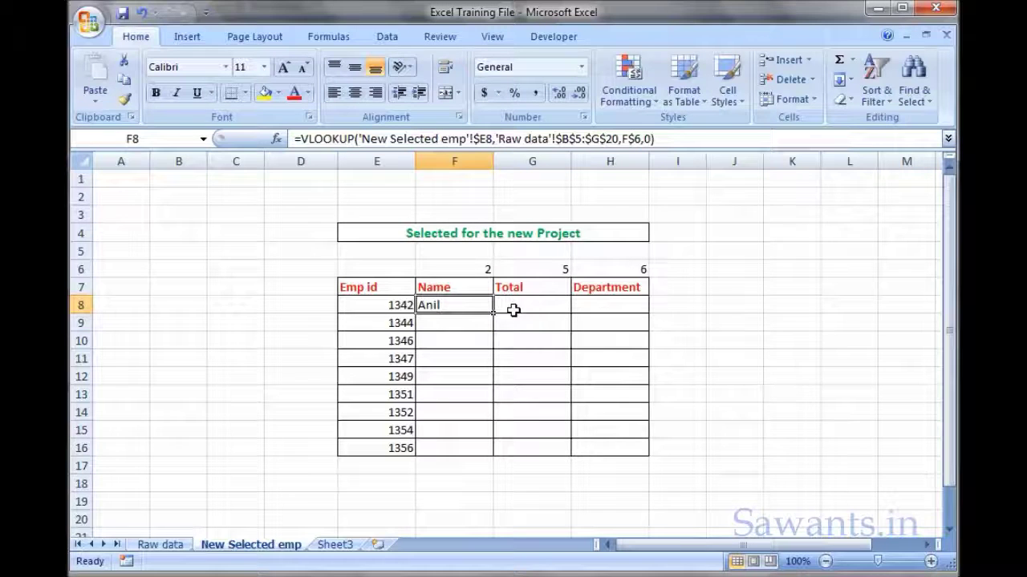
pyautogui.moveTo(491, 314); pyautogui.dragTo(646, 456)
pyautogui.click(621, 341)
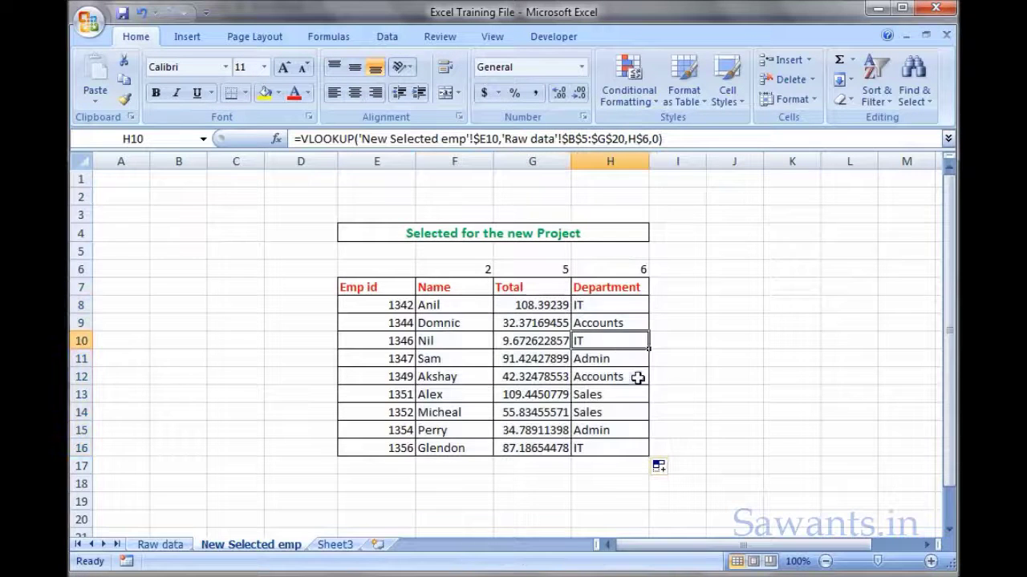
# Examine the filled Name, Total and Department columns and how the VLOOKUP references adjust in individual cells
pyautogui.moveTo(628, 305); pyautogui.dragTo(609, 413)
pyautogui.moveTo(550, 307); pyautogui.dragTo(544, 430)
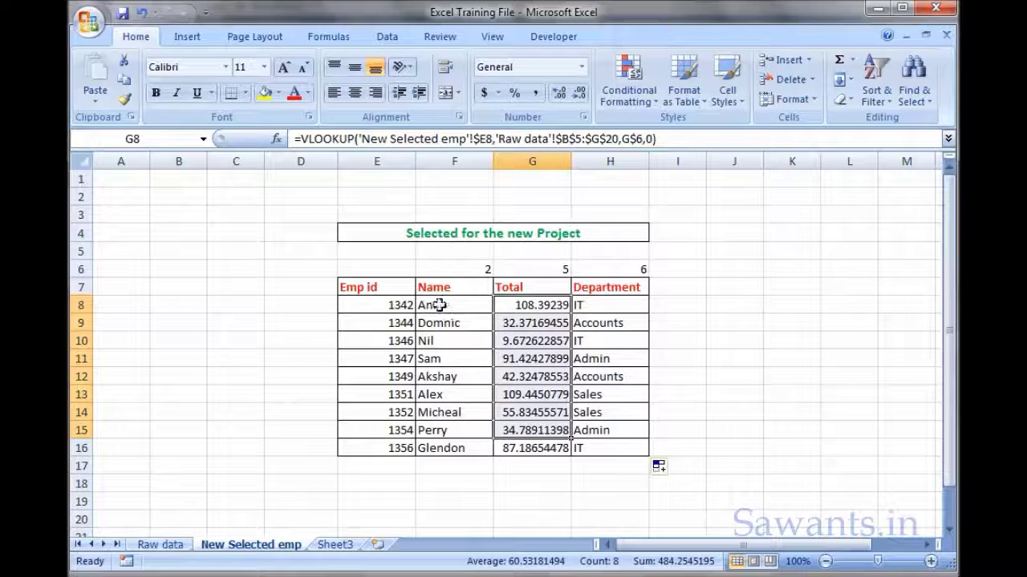
pyautogui.moveTo(440, 305); pyautogui.dragTo(455, 399)
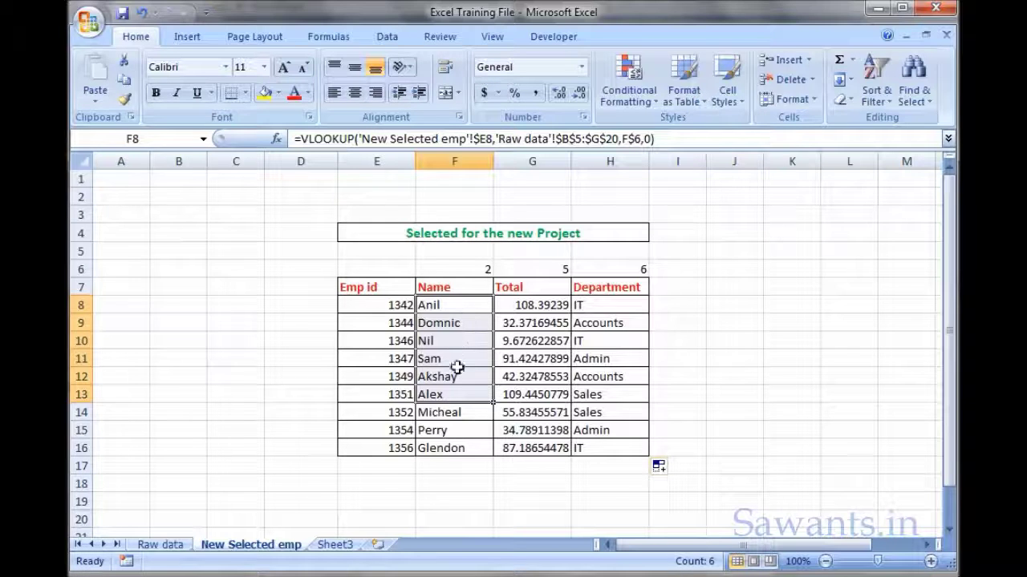
pyautogui.moveTo(458, 302); pyautogui.dragTo(574, 415)
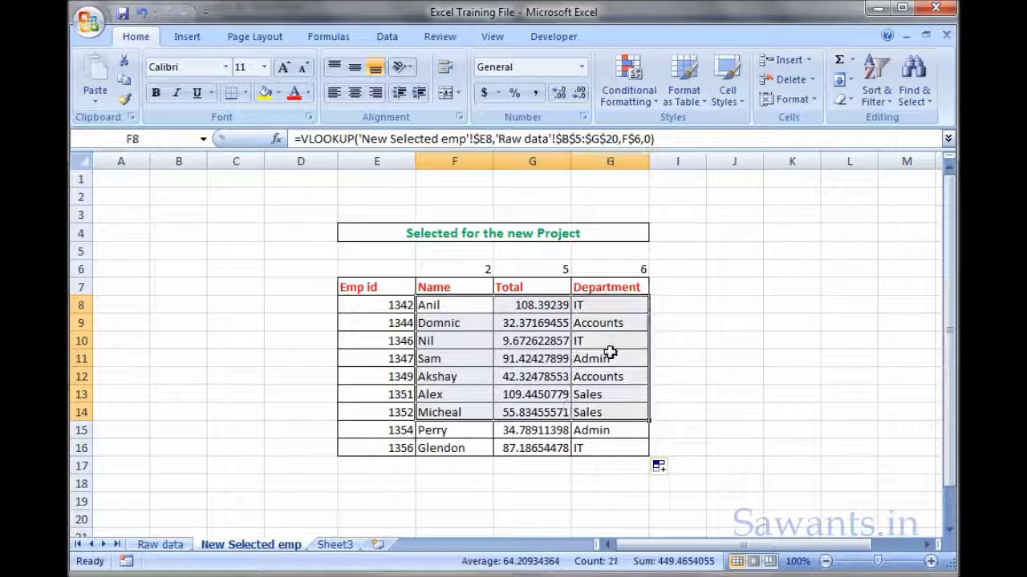
pyautogui.click(608, 343)
pyautogui.click(542, 380)
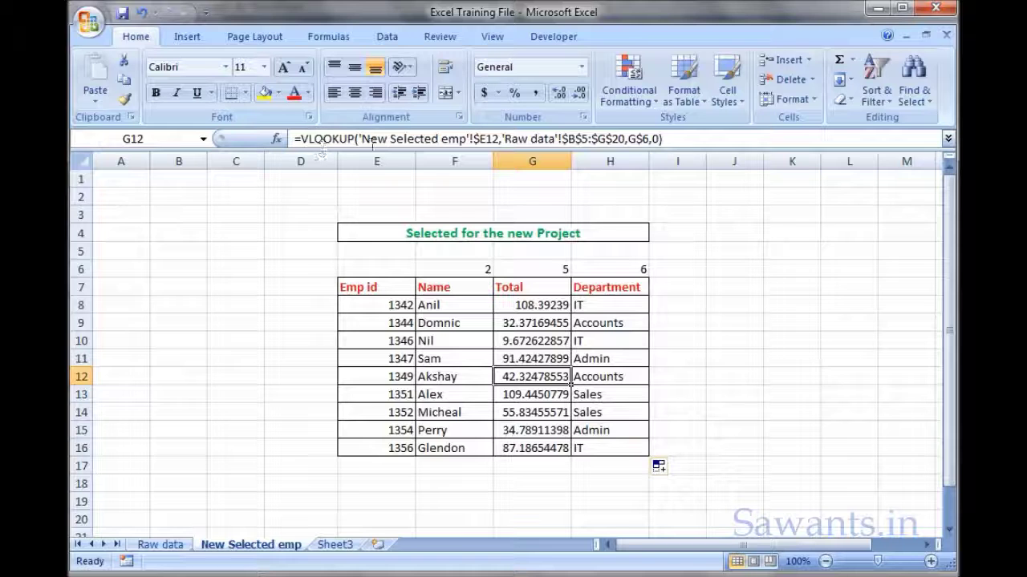
pyautogui.click(537, 343)
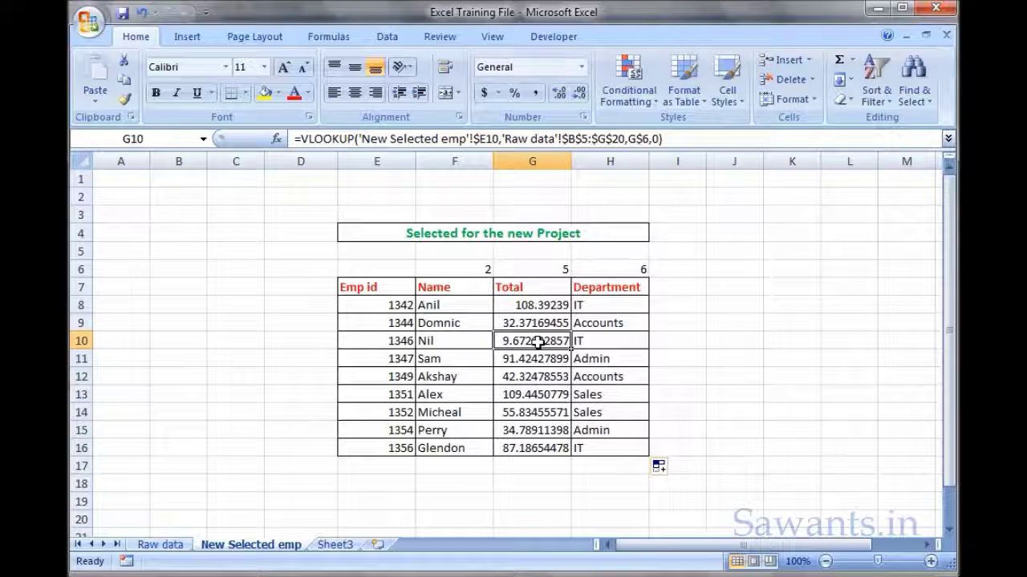
pyautogui.click(453, 305)
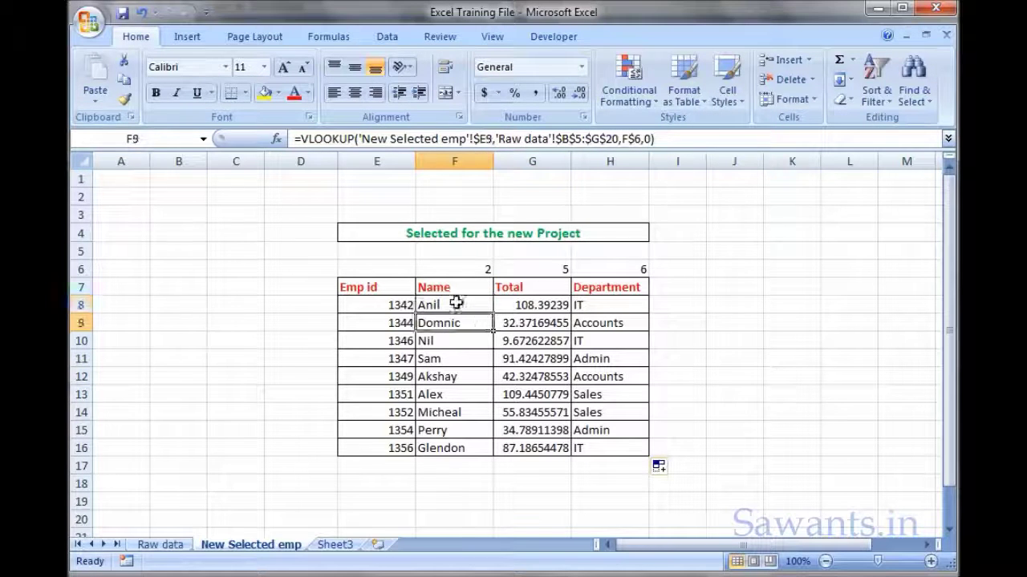
# Copy the lookup results in F8:H16 and paste them over themselves as values only
pyautogui.moveTo(458, 303); pyautogui.dragTo(612, 433)
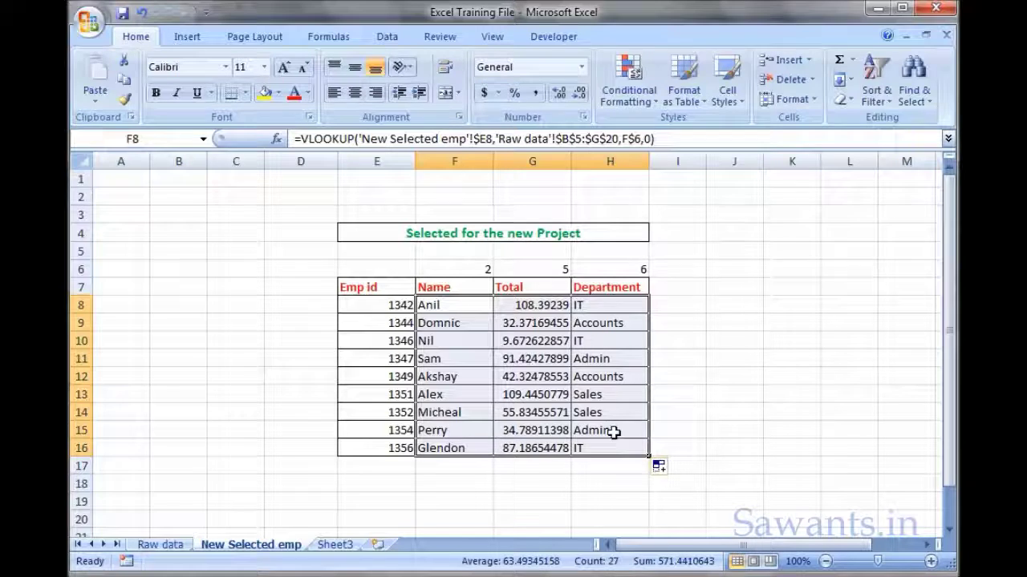
pyautogui.rightClick(495, 340)
pyautogui.click(536, 370)
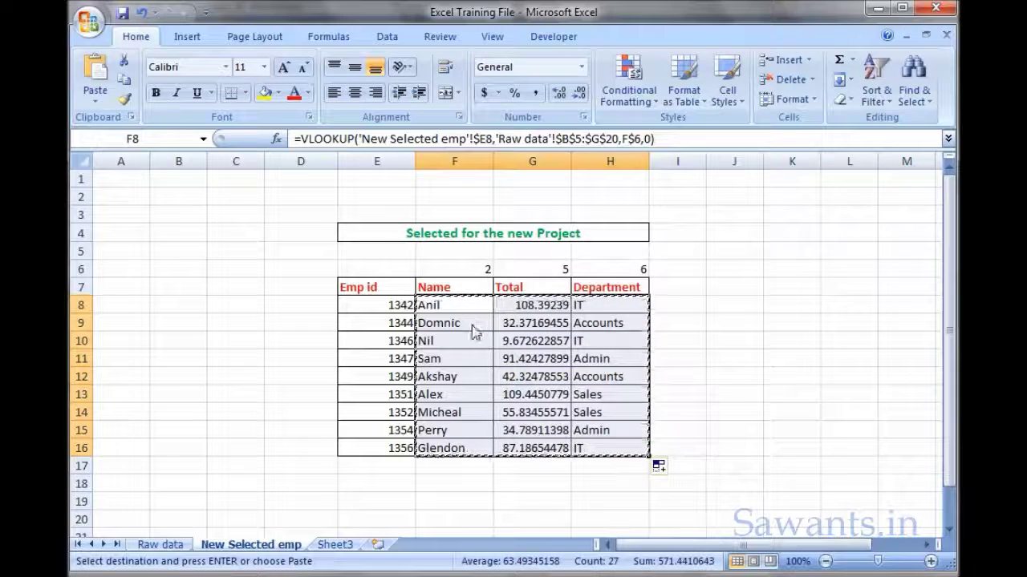
pyautogui.rightClick(473, 325)
pyautogui.click(517, 397)
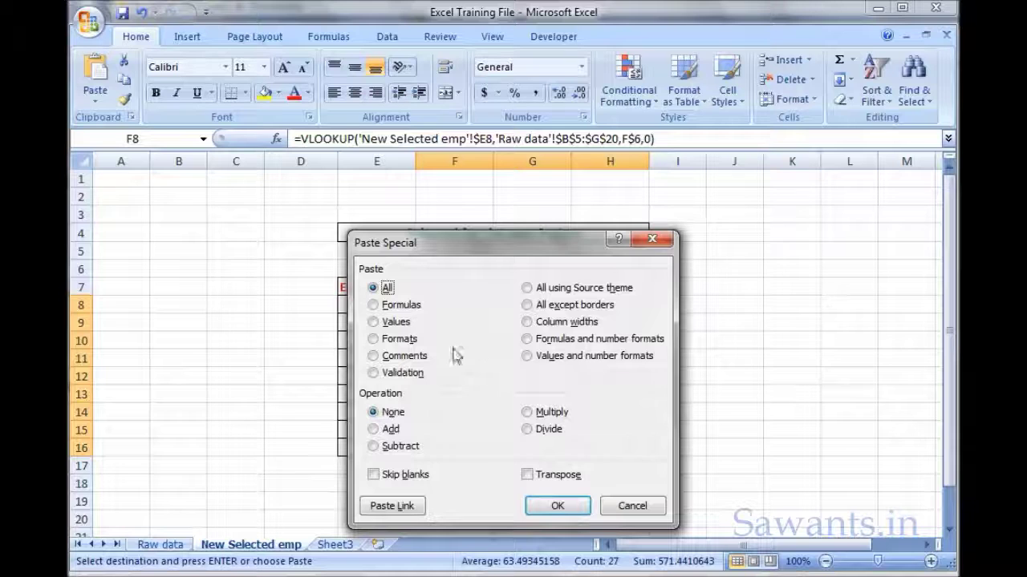
pyautogui.click(401, 325)
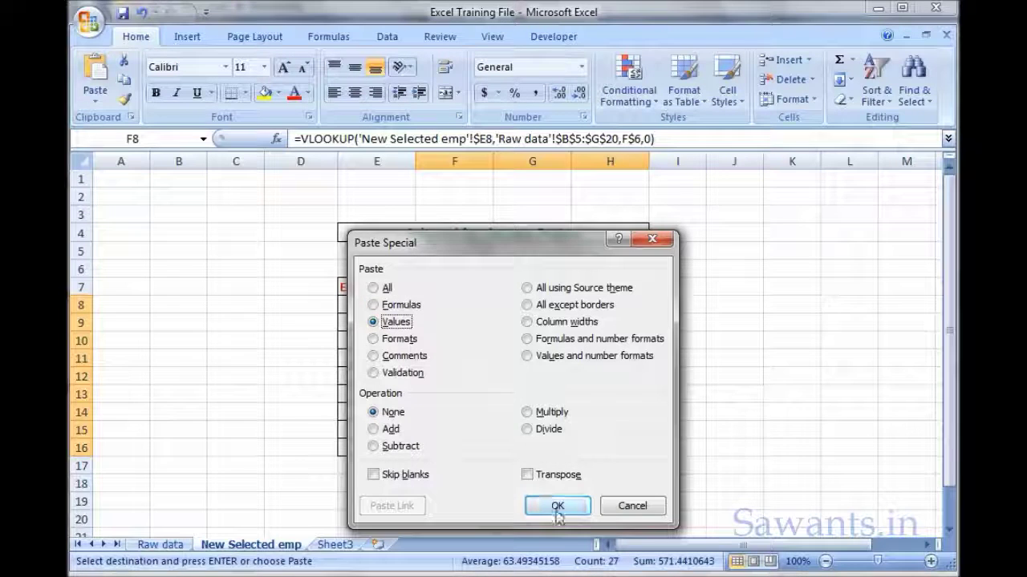
pyautogui.click(557, 505)
# Check several Name, Total and Department cells to see whether they hold plain values or formulas
pyautogui.click(531, 376)
pyautogui.click(458, 360)
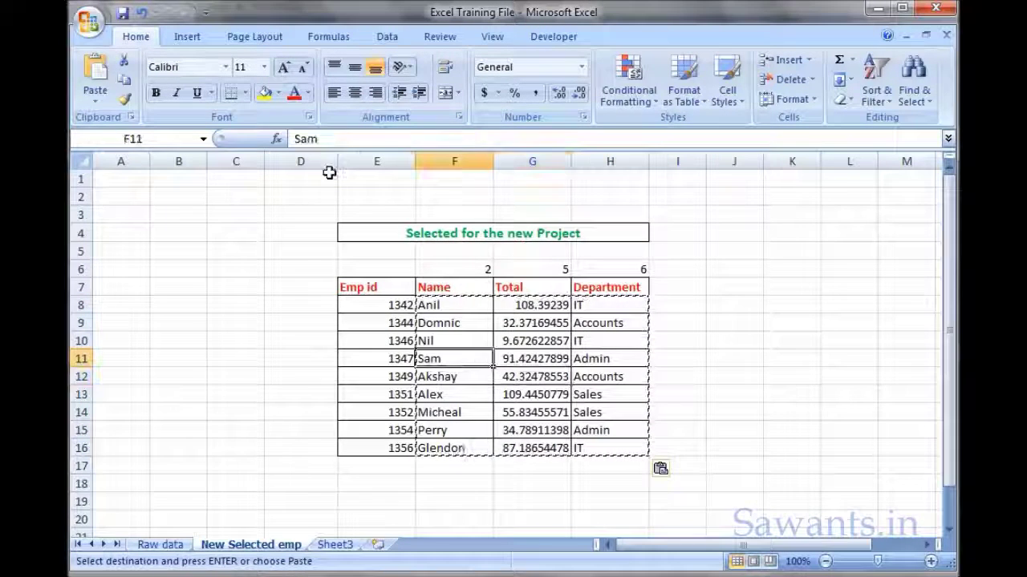
pyautogui.click(465, 411)
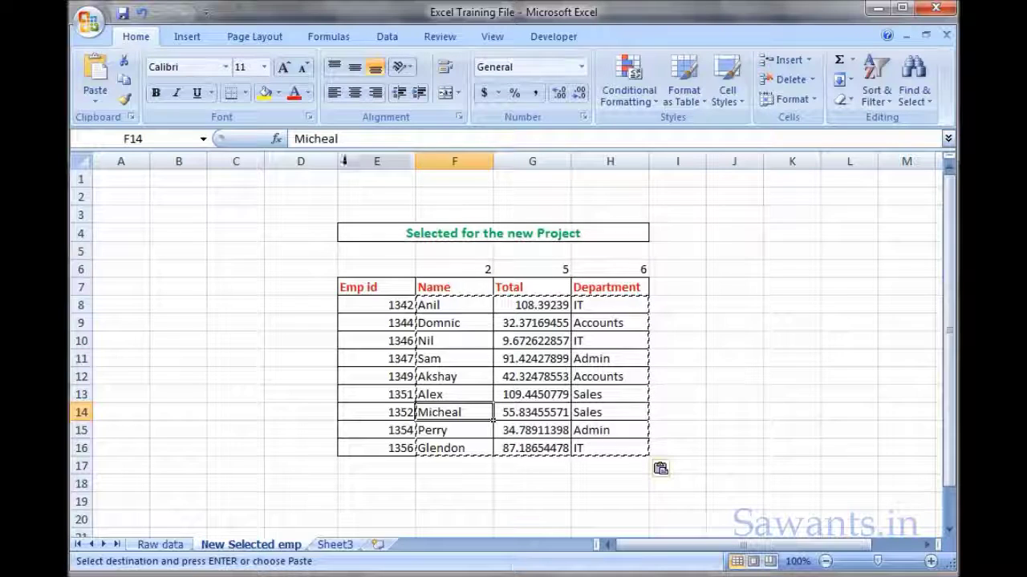
pyautogui.click(461, 358)
pyautogui.click(556, 358)
pyautogui.click(591, 376)
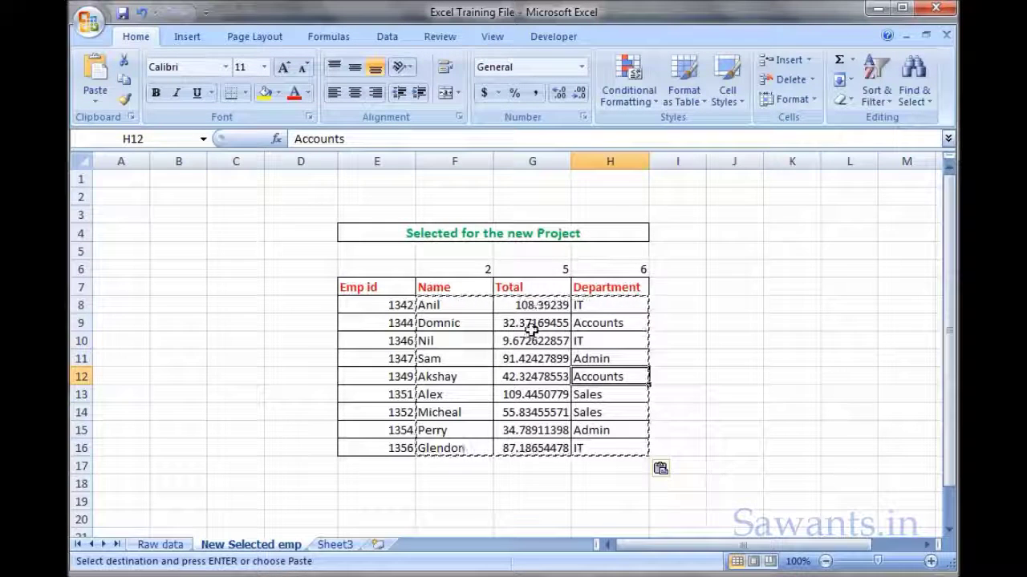
# Apply the dollar Accounting number format to the Total values in G8:G16
pyautogui.moveTo(532, 305); pyautogui.dragTo(536, 446)
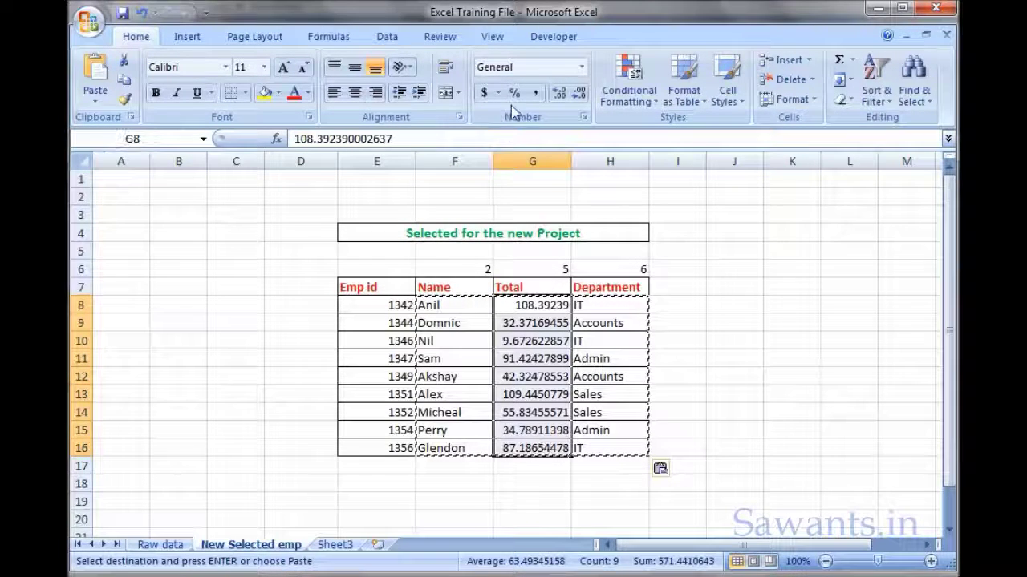
pyautogui.click(486, 92)
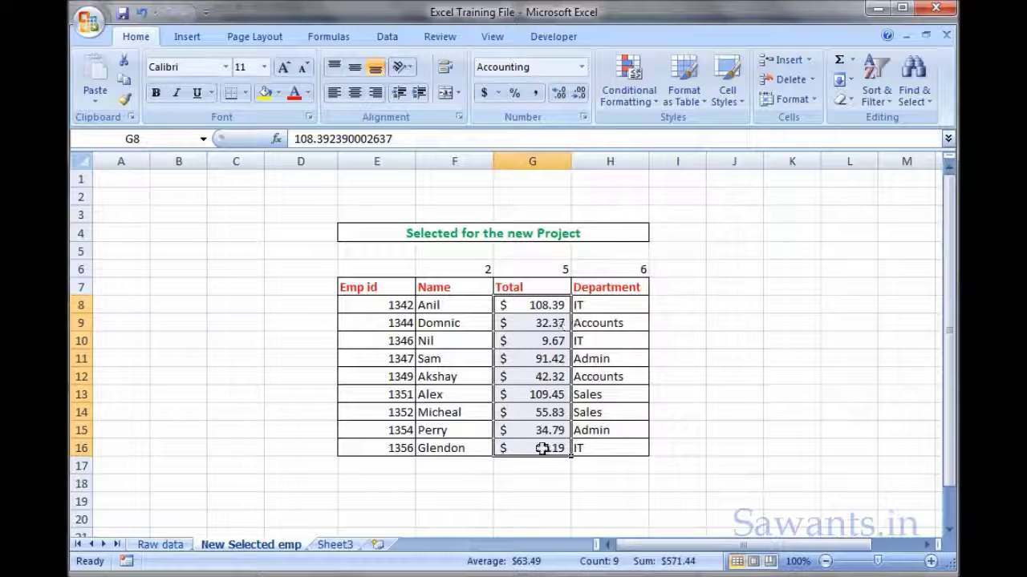
pyautogui.click(607, 373)
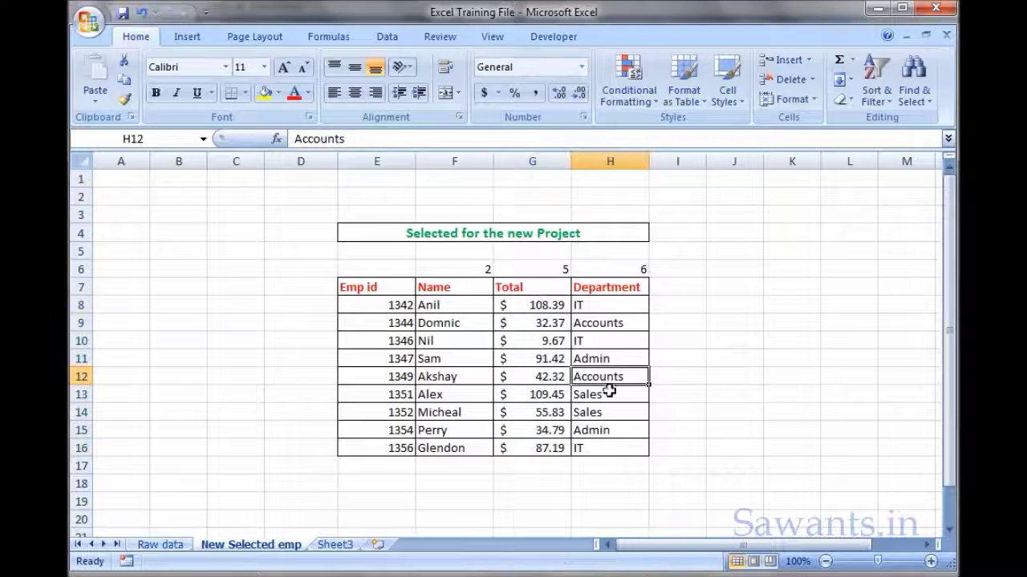
pyautogui.click(620, 343)
pyautogui.click(506, 355)
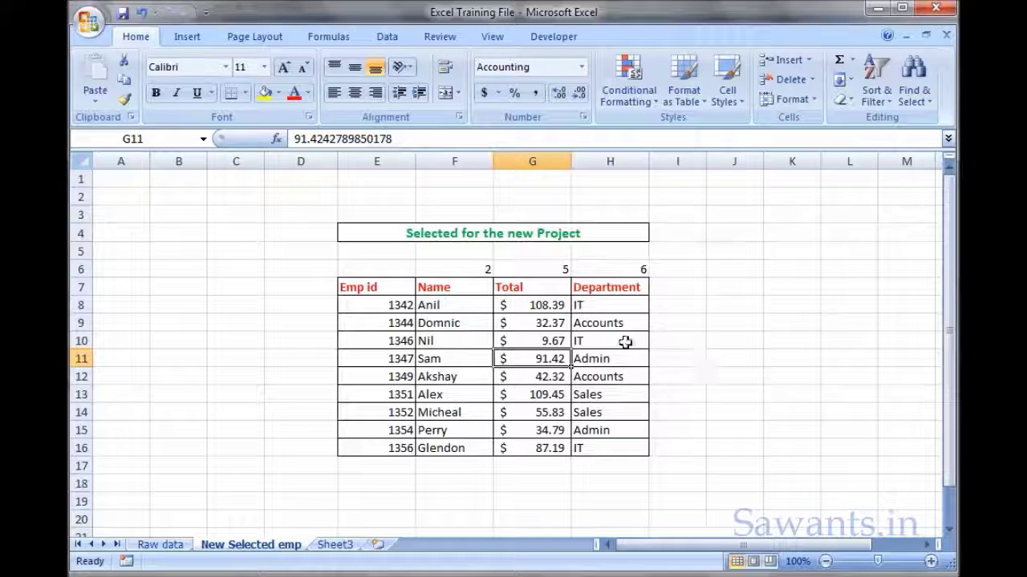